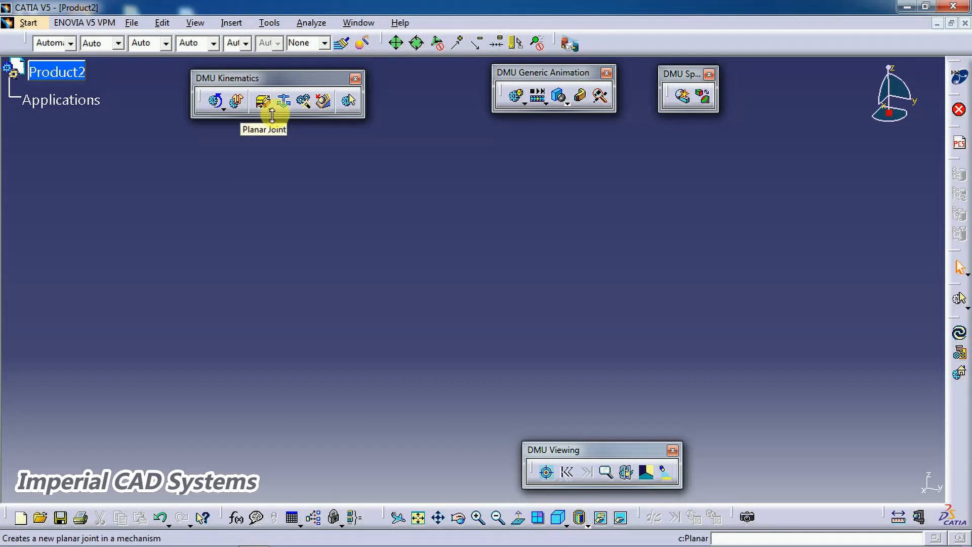
click(267, 106)
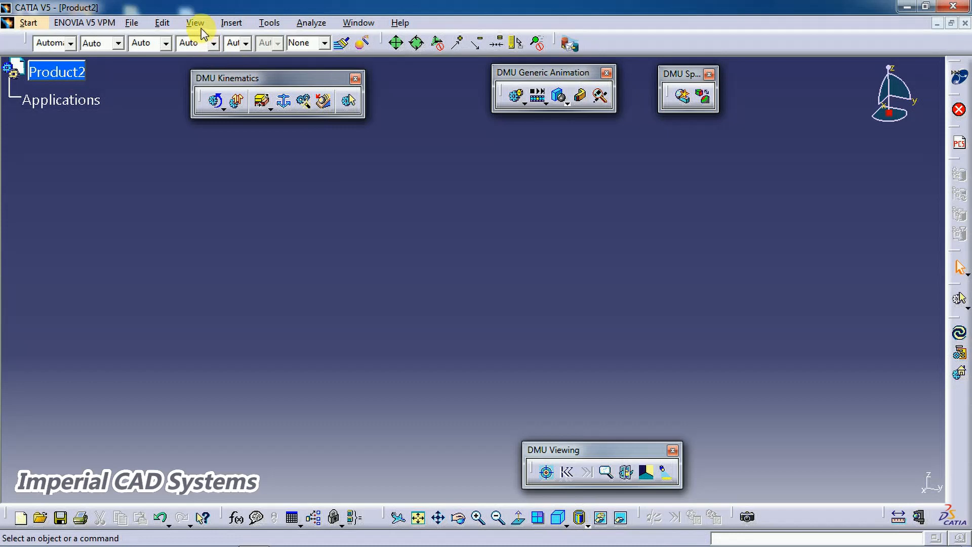
Insert the existing component 001 from the kinematics folder into Product2
click(229, 24)
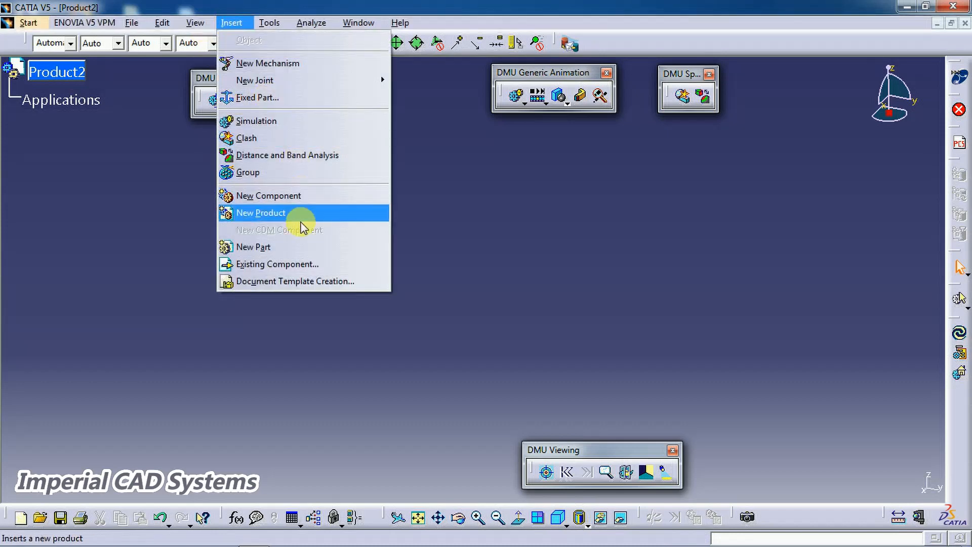
click(300, 265)
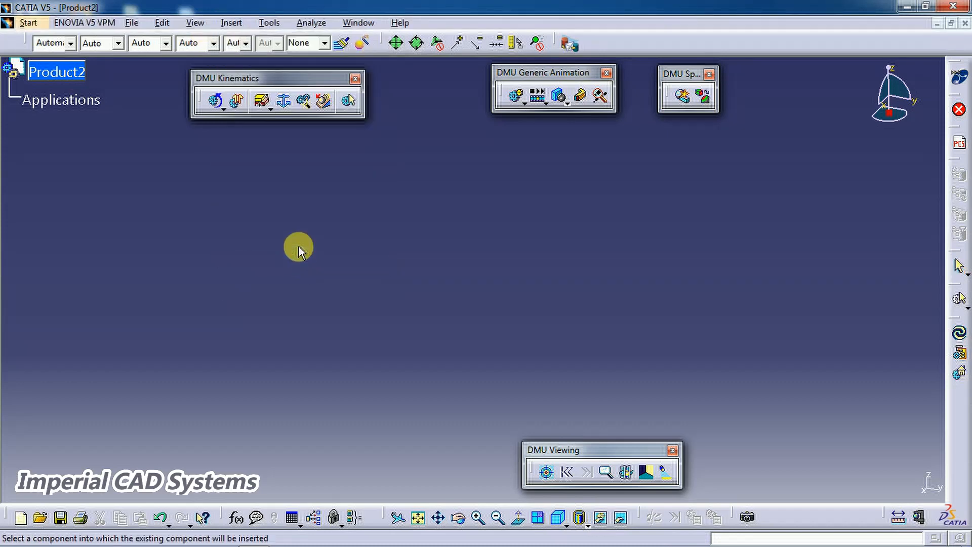
click(58, 75)
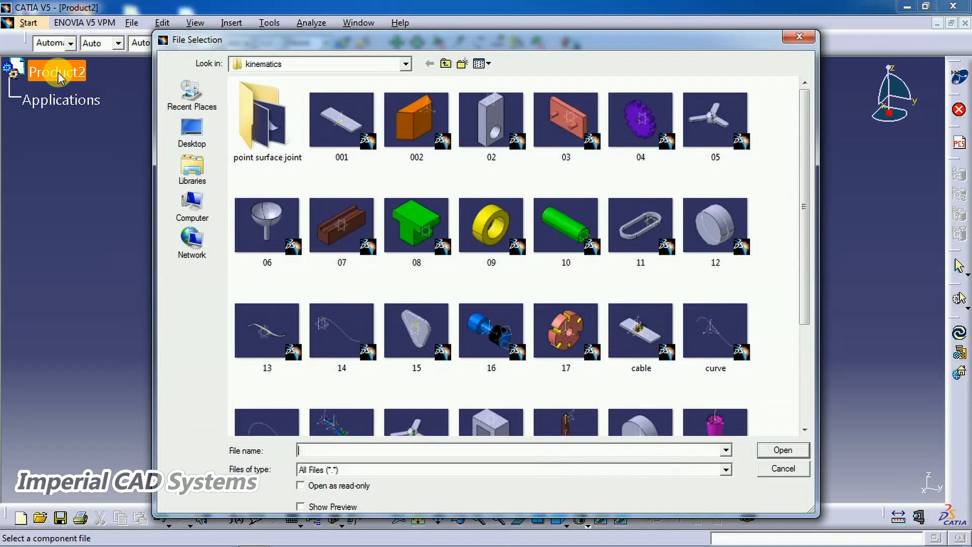
click(340, 121)
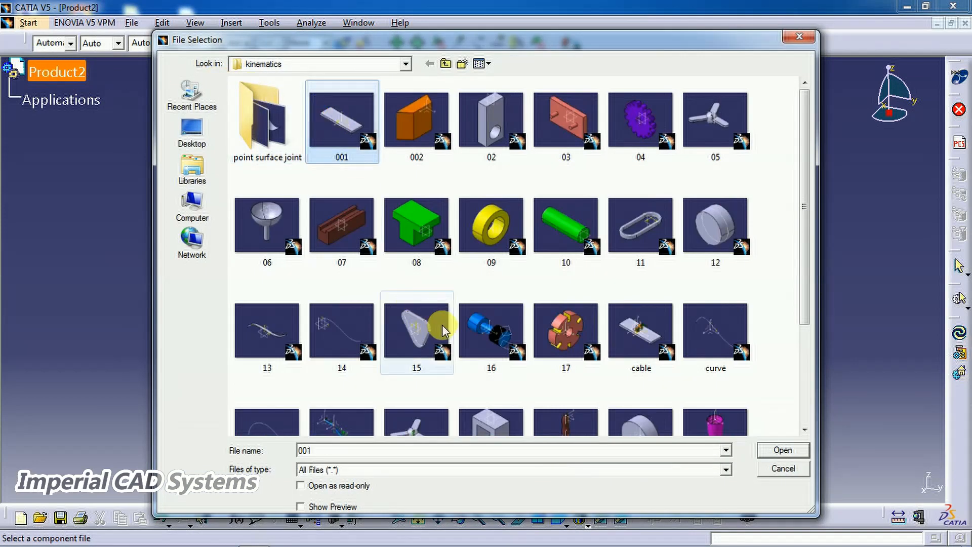
click(783, 450)
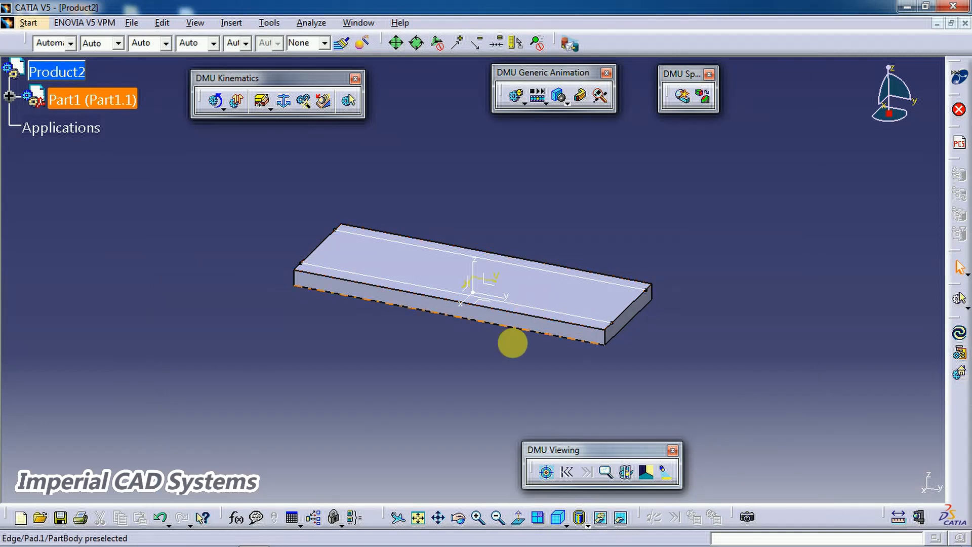
middle_drag(512, 343, 494, 419)
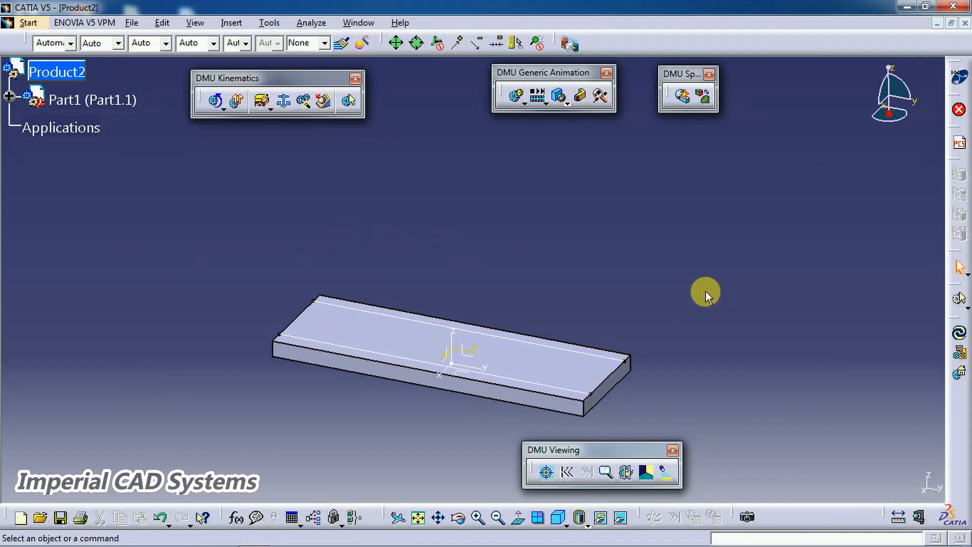
click(586, 354)
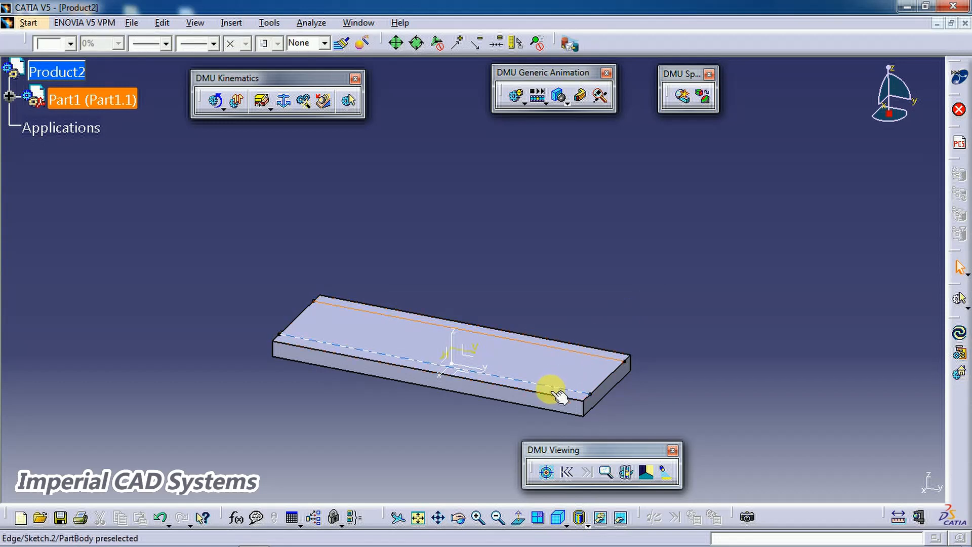
mouse_move(581, 377)
middle_down()
mouse_move(553, 377)
mouse_move(524, 319)
mouse_move(594, 343)
mouse_move(626, 368)
middle_up()
click(515, 246)
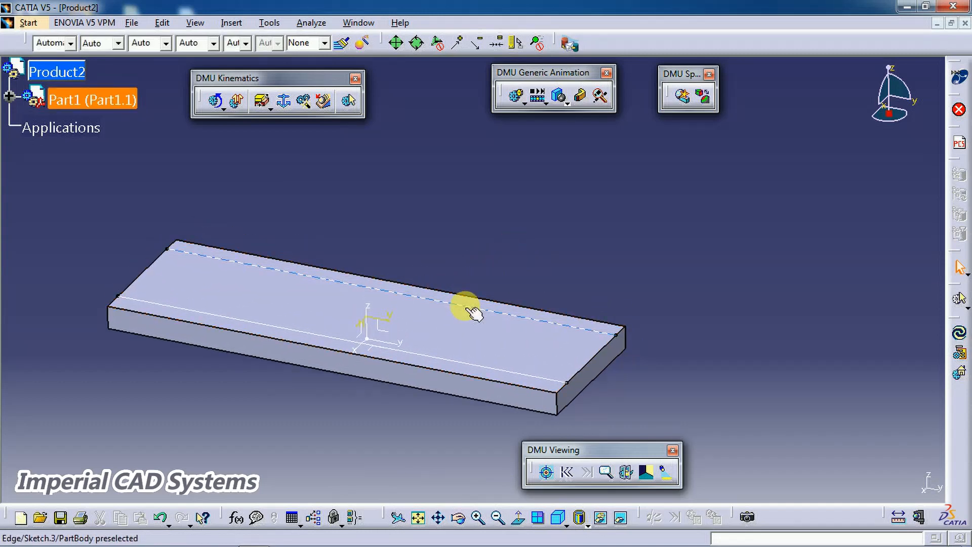
click(480, 256)
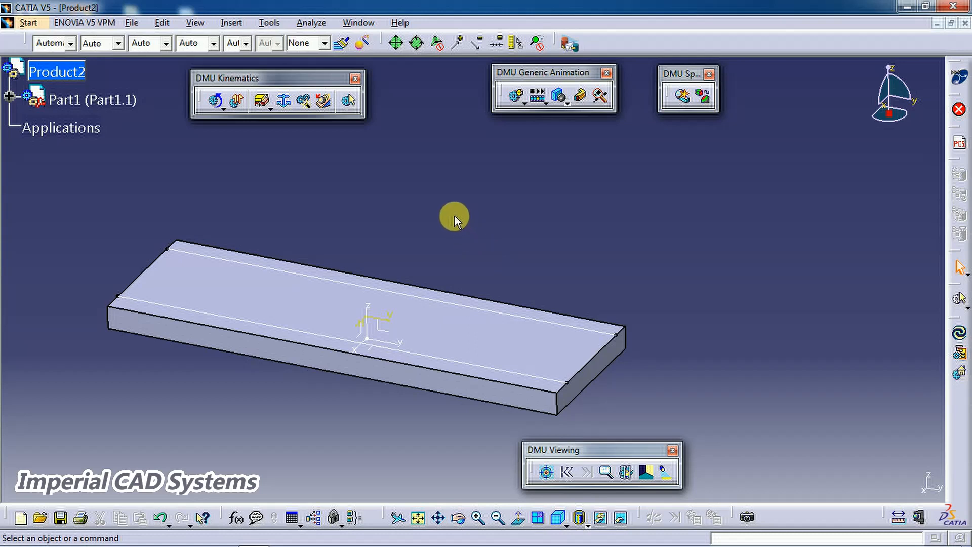
Insert the existing component 002 from the kinematics folder into Product2
click(135, 25)
mouse_move(229, 25)
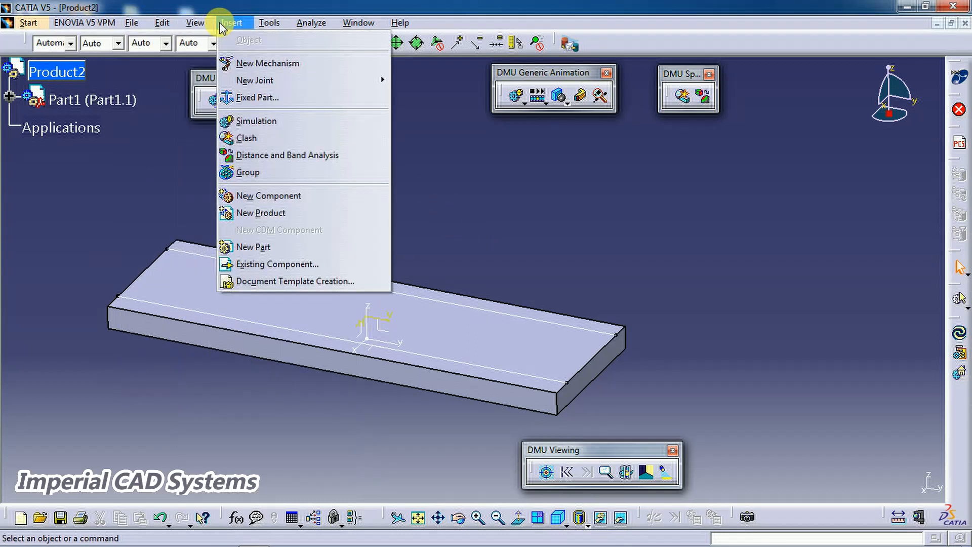
click(284, 263)
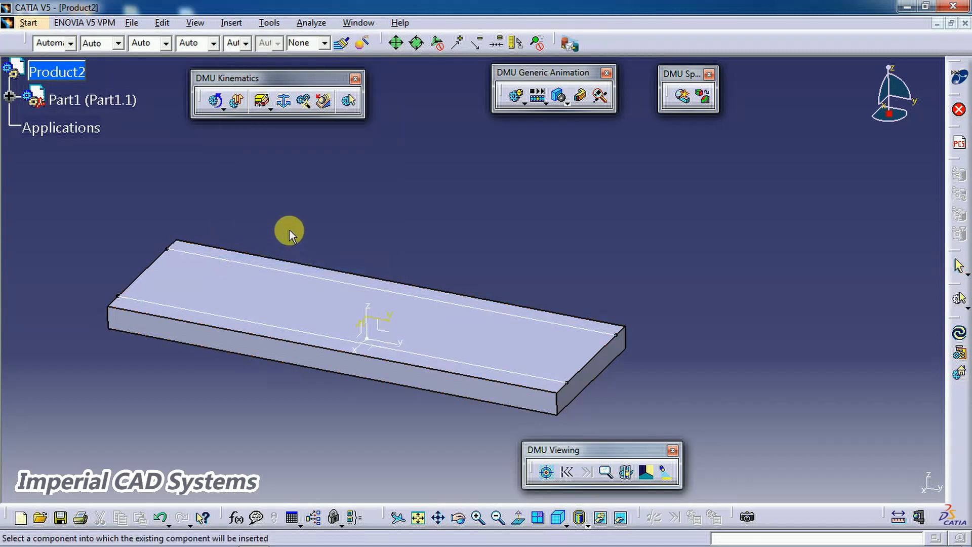
click(80, 69)
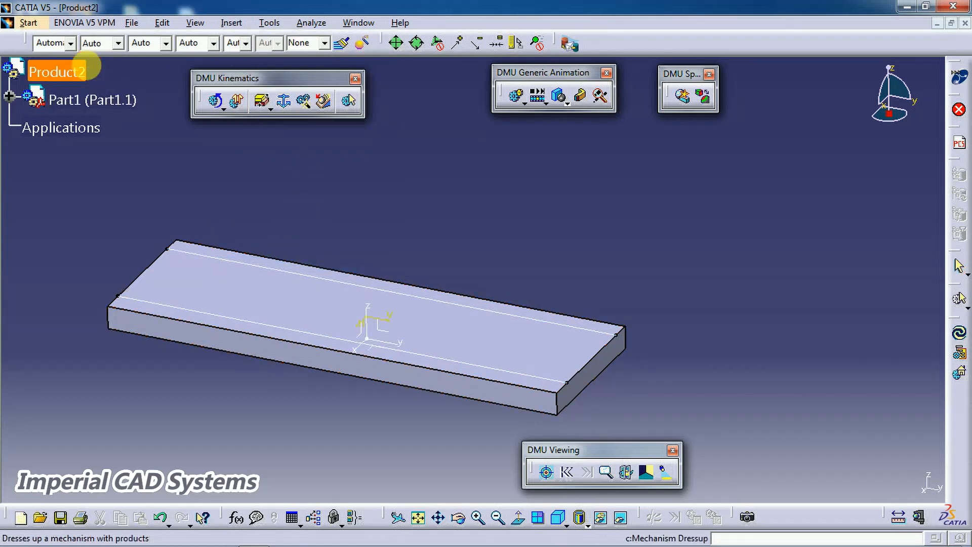
click(416, 122)
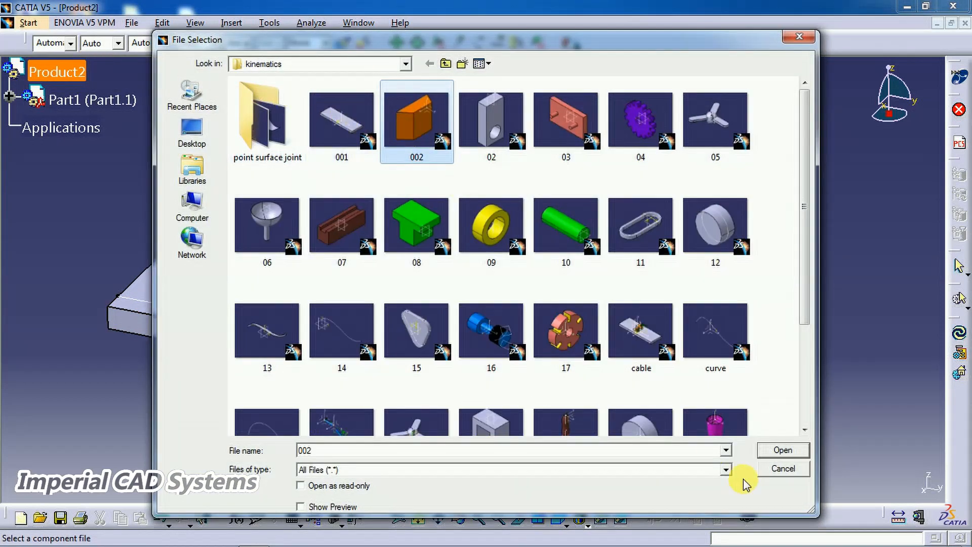
click(761, 454)
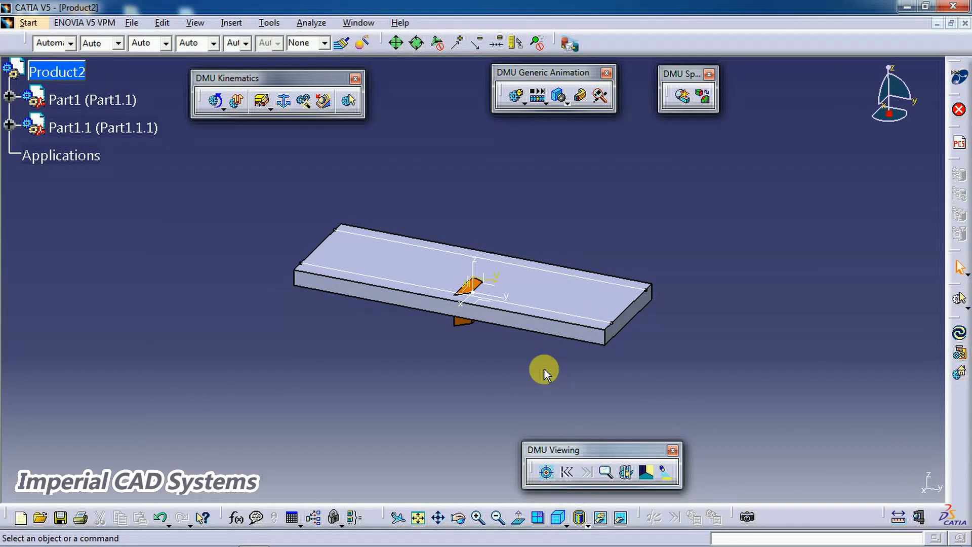
Use the compass to lower the plate clear of the orange block and move the block about 220 mm along the y axis
middle_drag(564, 372, 553, 343)
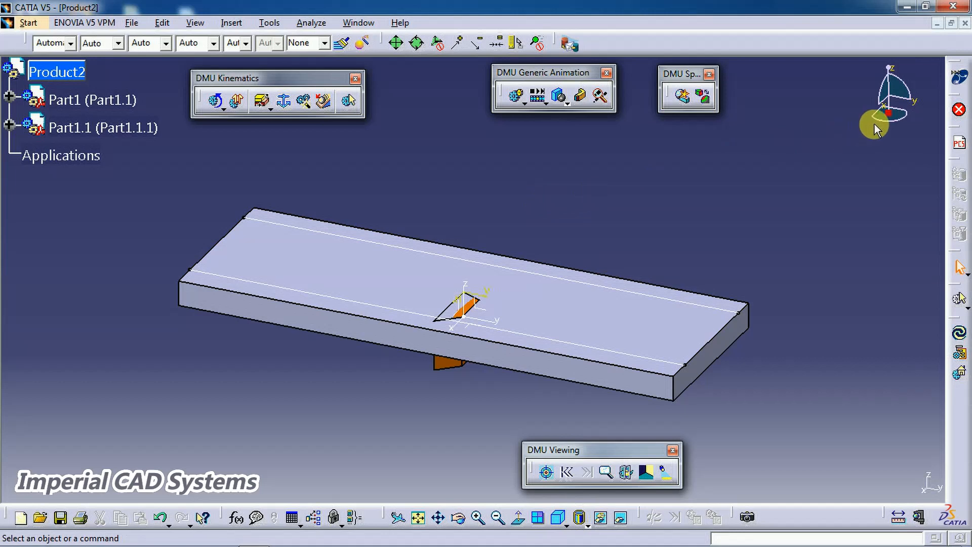
drag(897, 118, 463, 310)
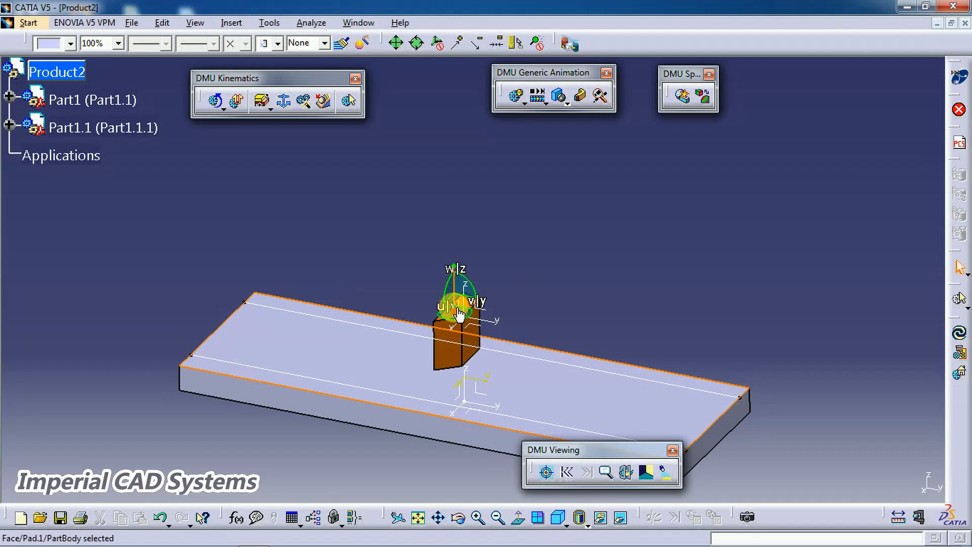
drag(466, 302, 458, 321)
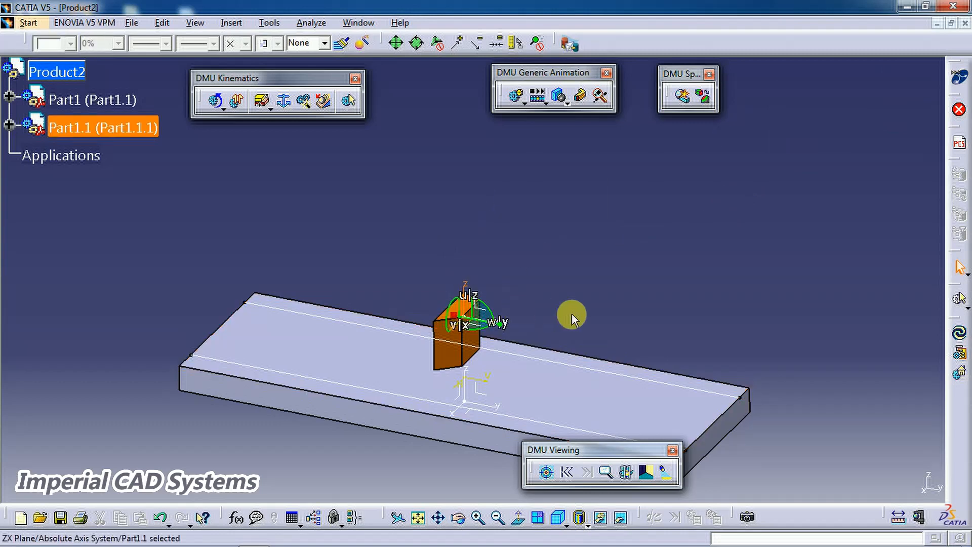
drag(490, 327, 763, 358)
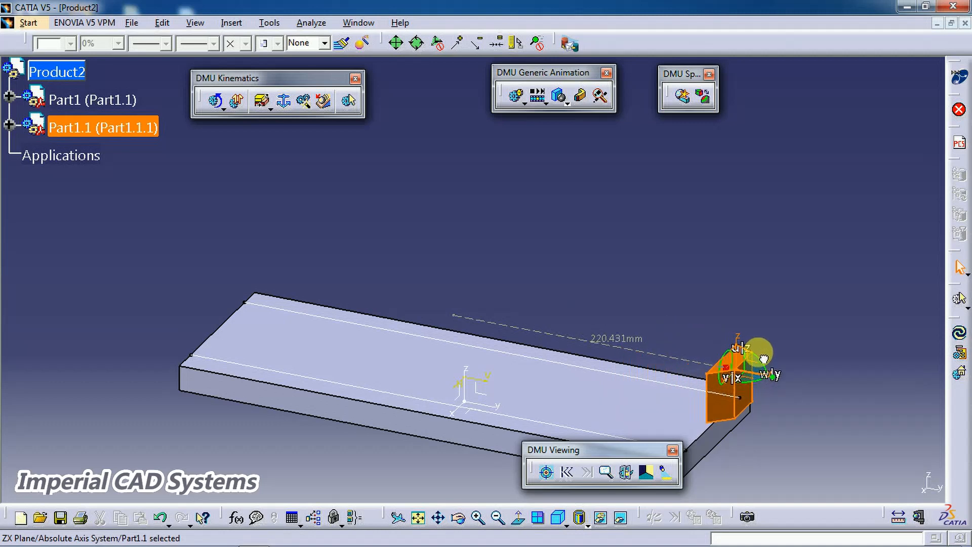
Rotate the orange block onto its side, position it at the plate's end over the far long line, and return the compass to its default place
scroll(729, 403, up, 1)
middle_drag(691, 350, 653, 205)
click(647, 232)
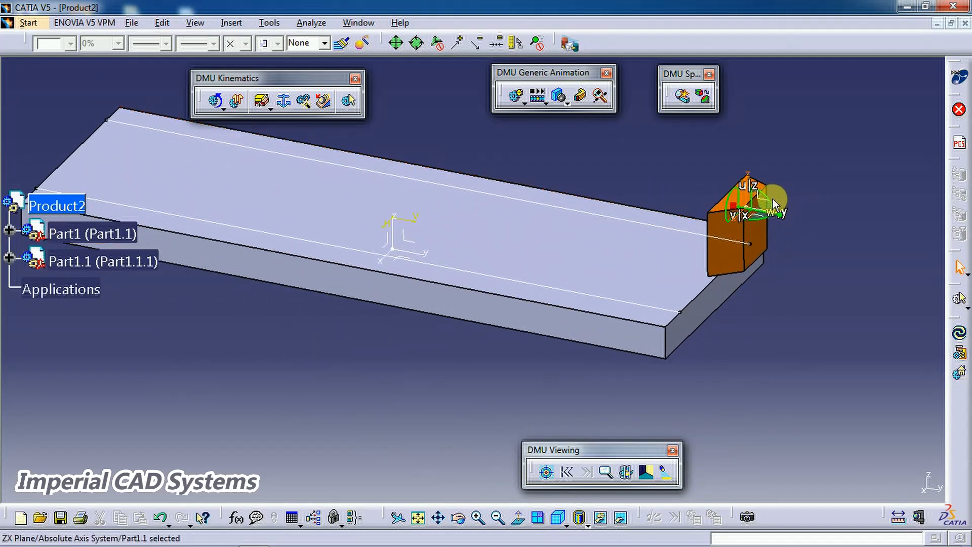
drag(775, 209, 805, 219)
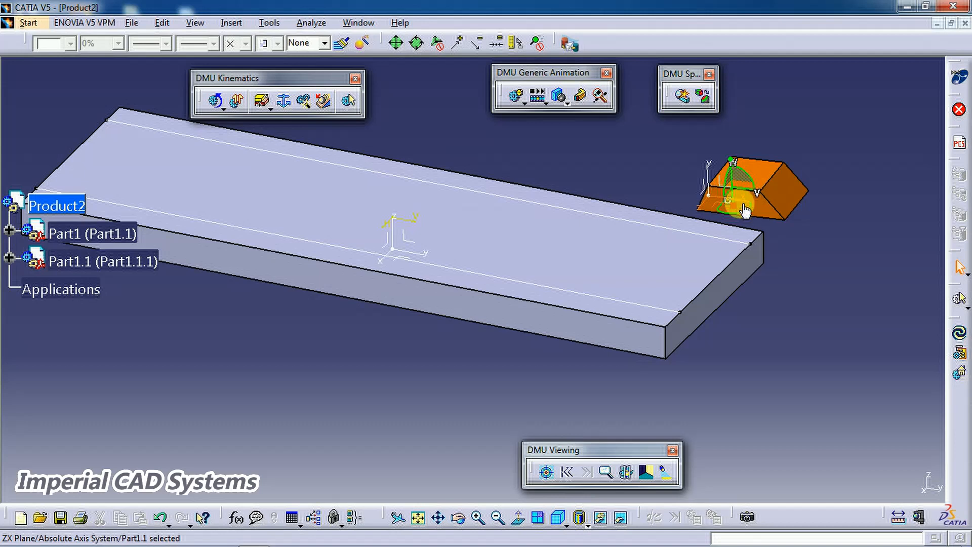
drag(753, 196, 674, 216)
middle_drag(673, 217, 515, 226)
click(383, 303)
drag(387, 302, 472, 260)
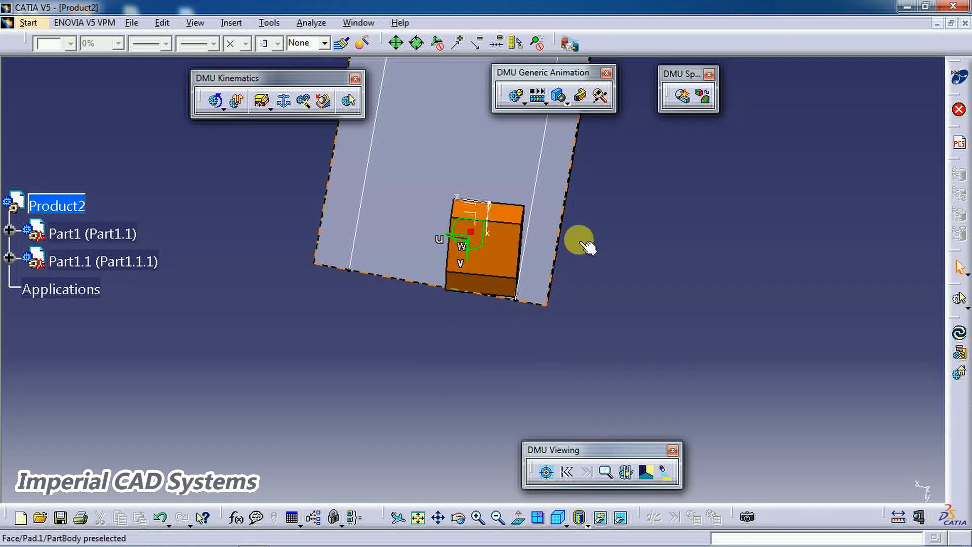
middle_drag(402, 336, 578, 279)
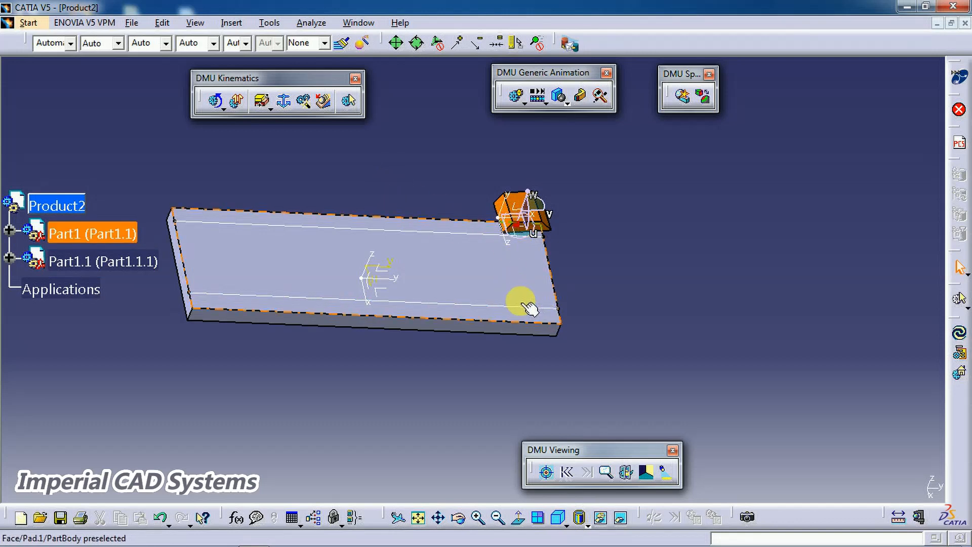
middle_drag(525, 309, 434, 274)
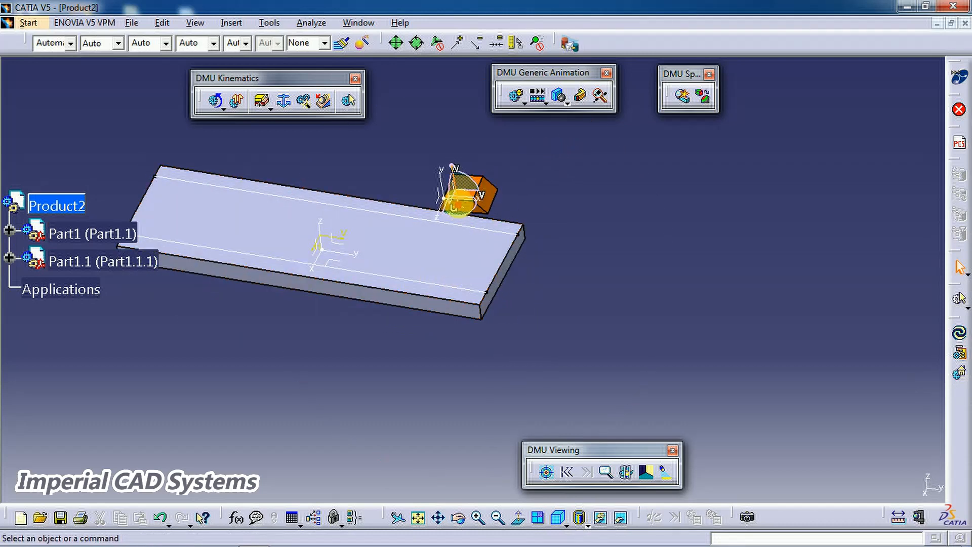
drag(458, 202, 890, 113)
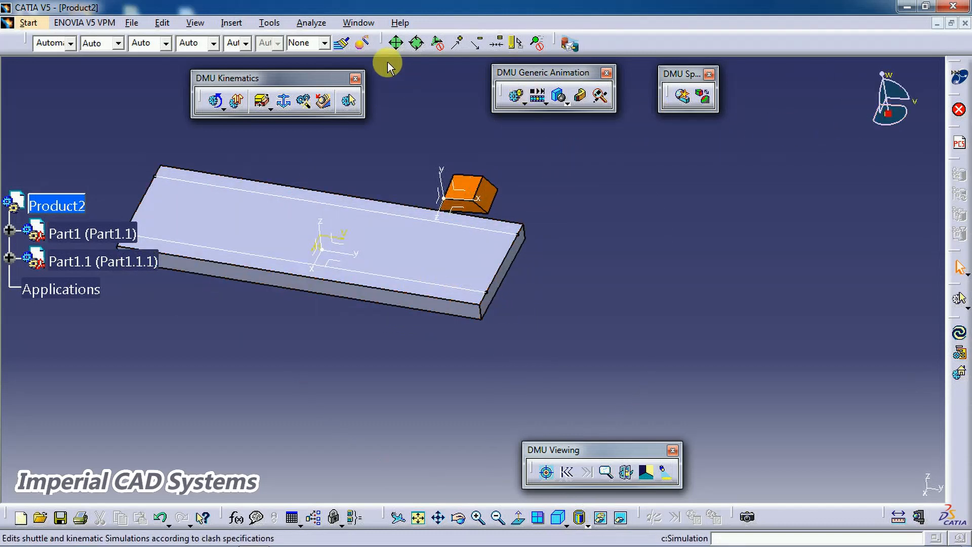
Insert a second instance of component 002 into Product2
click(232, 23)
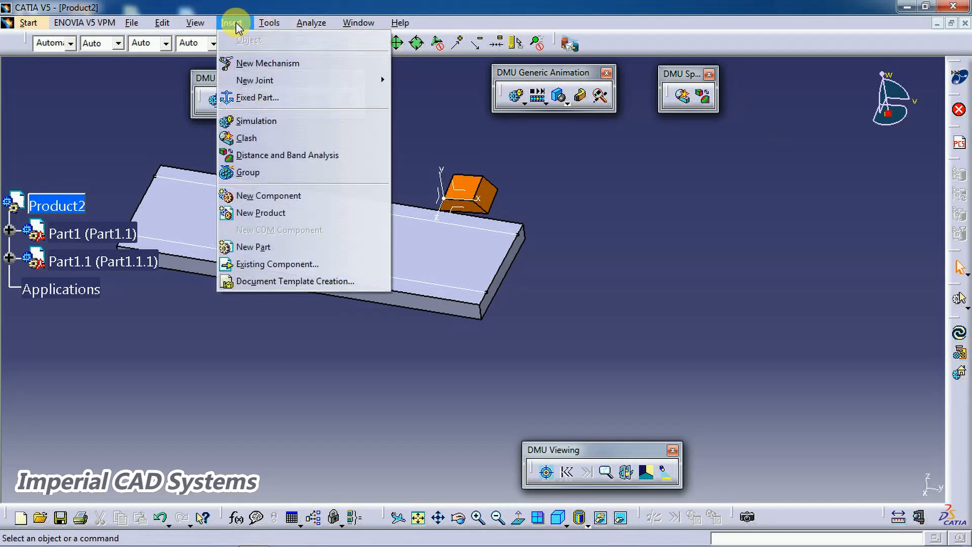
click(268, 263)
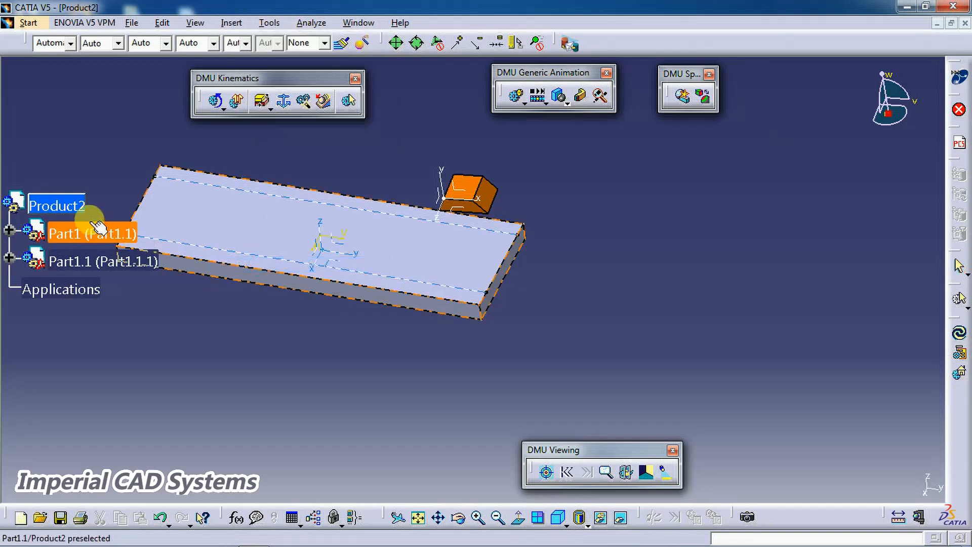
click(56, 205)
click(410, 147)
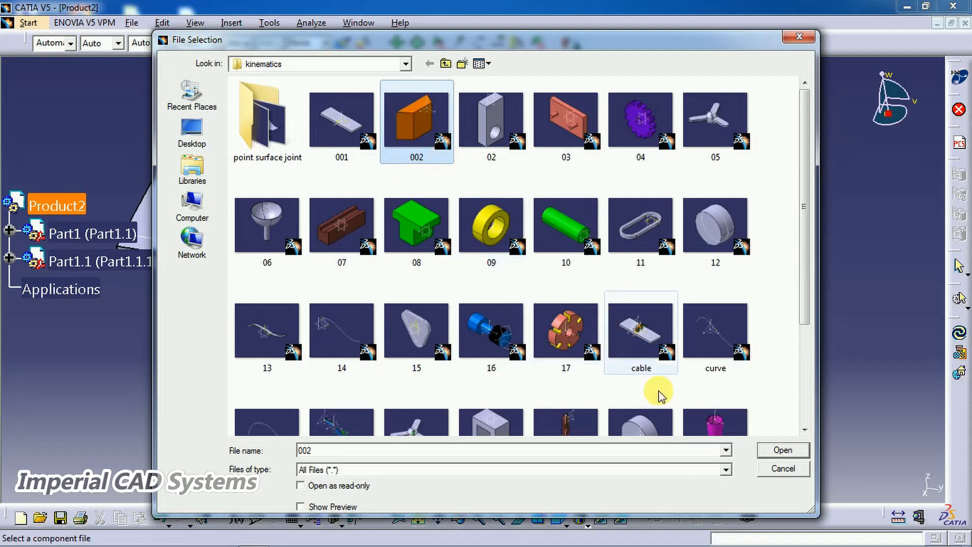
click(772, 456)
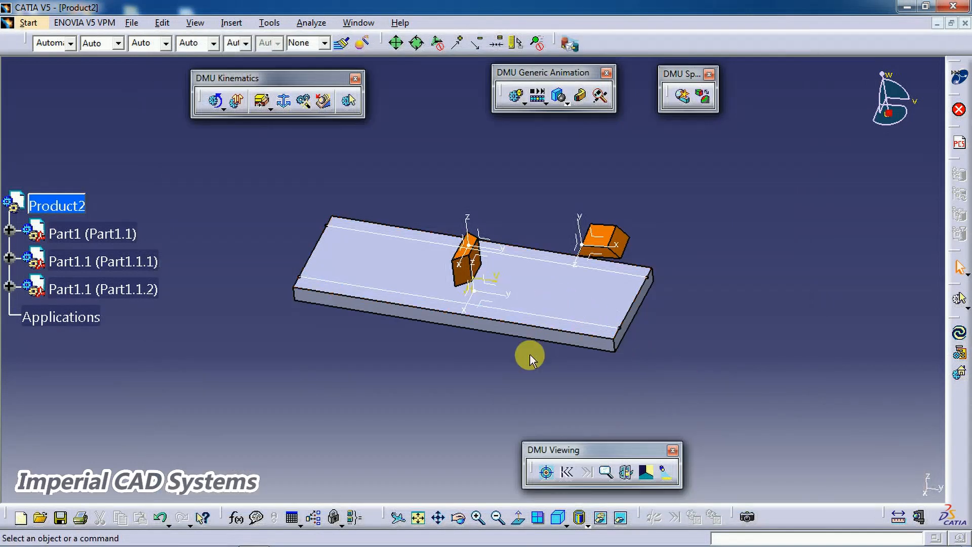
Lay the second orange block on its side and position it beside the first near the plate's other long line, then detach the compass
middle_drag(547, 350, 549, 303)
drag(888, 114, 694, 276)
middle_drag(694, 277, 632, 344)
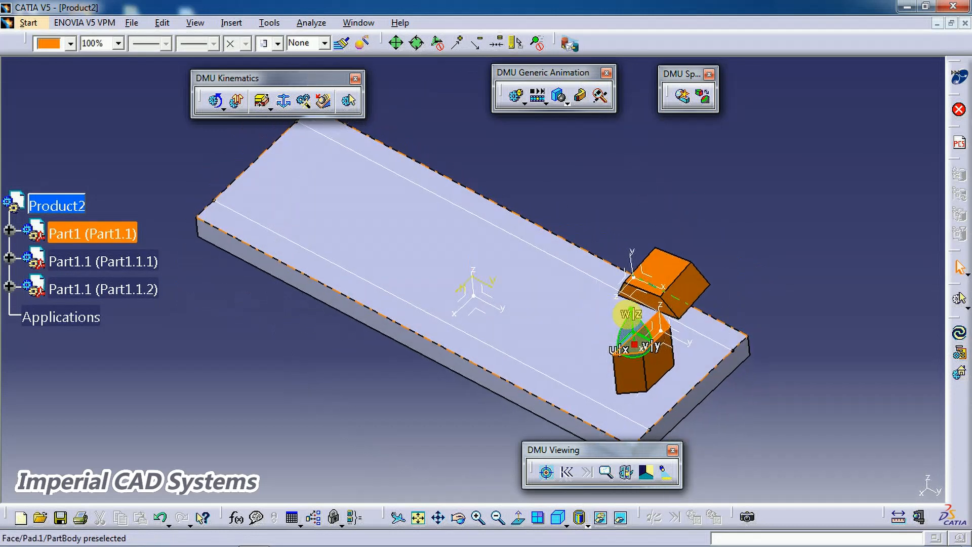
drag(651, 334, 552, 252)
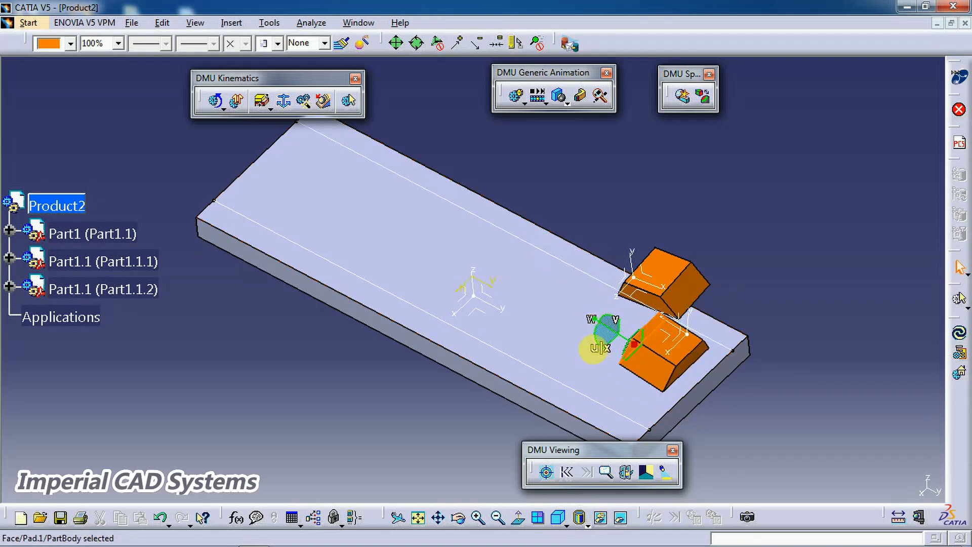
drag(599, 347, 587, 392)
middle_drag(645, 375, 549, 353)
middle_drag(557, 287, 576, 270)
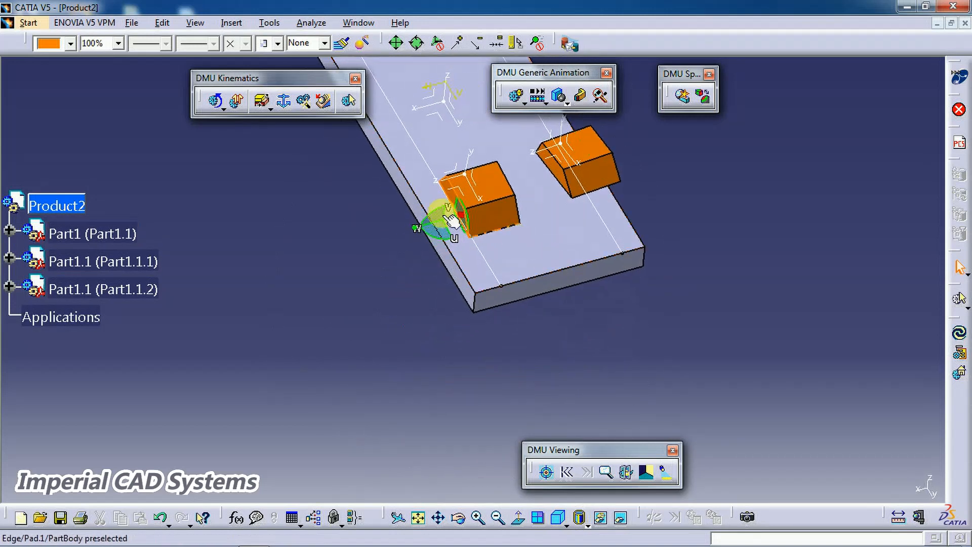
drag(460, 217, 892, 108)
mouse_move(639, 325)
middle_down()
mouse_move(623, 387)
mouse_move(637, 325)
mouse_move(626, 324)
middle_up()
middle_drag(598, 368, 553, 342)
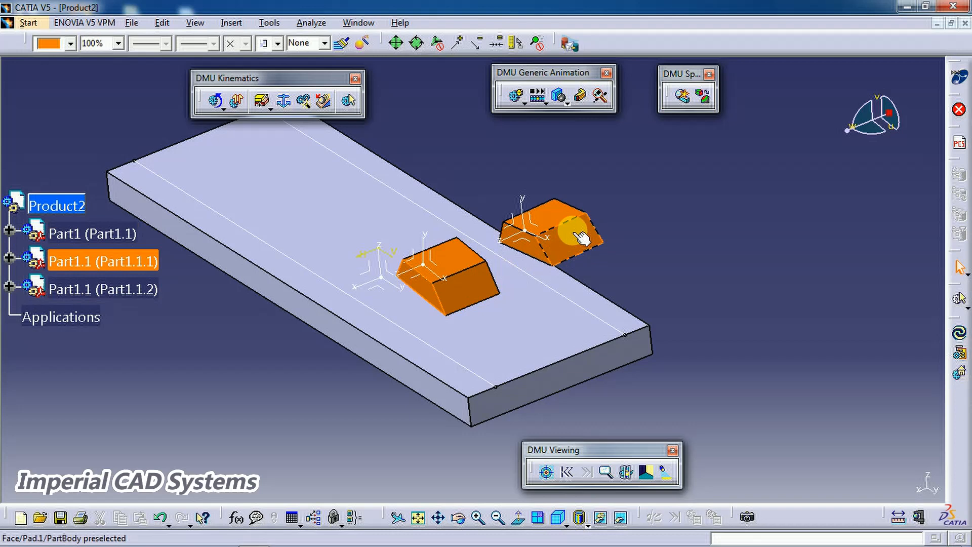
click(595, 314)
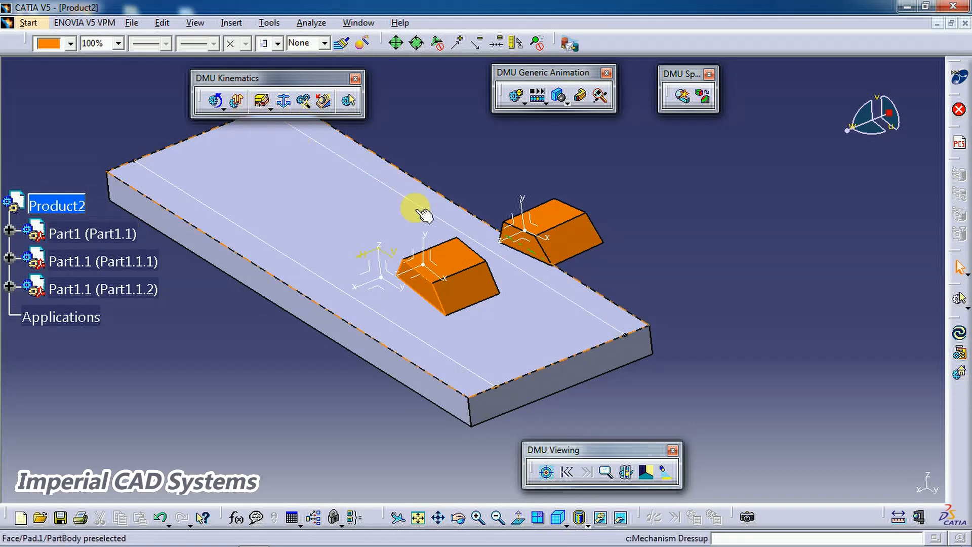
middle_drag(401, 340, 409, 360)
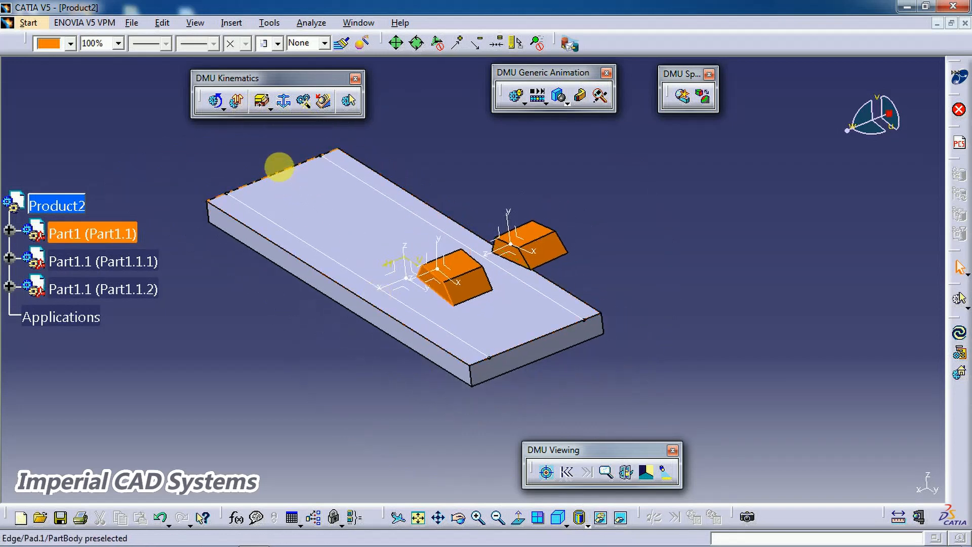
Create a new mechanism with the default name and define the plate as its fixed part
click(286, 106)
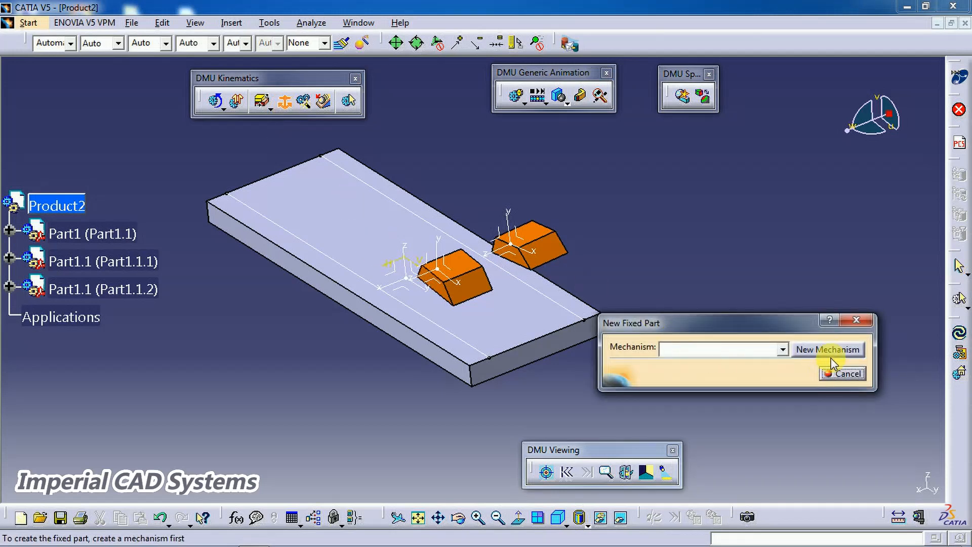
click(831, 350)
click(853, 477)
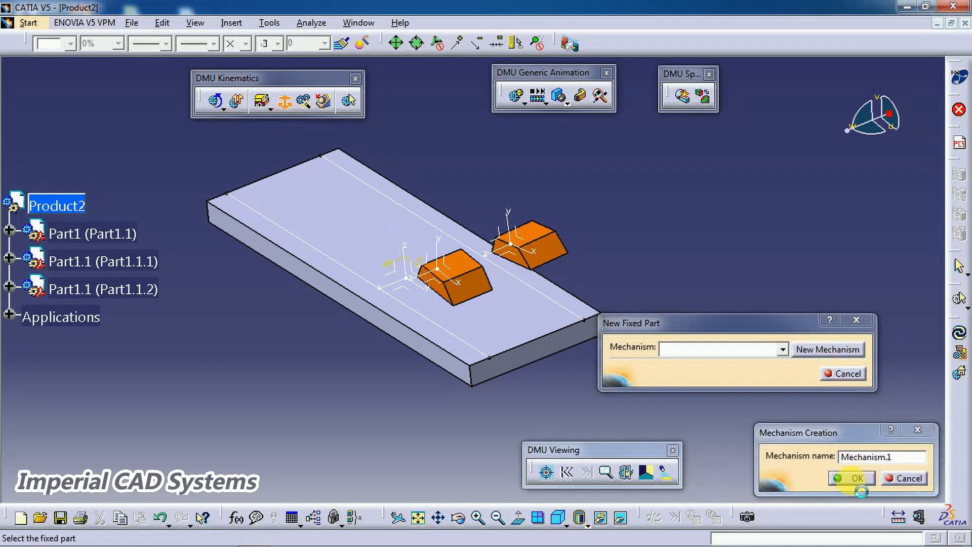
click(462, 331)
Start a Cable joint and, for its first prismatic joint, pair the plate's Sketch.3 line with the lower outer edge of block Part1.1.1
middle_drag(540, 371, 597, 368)
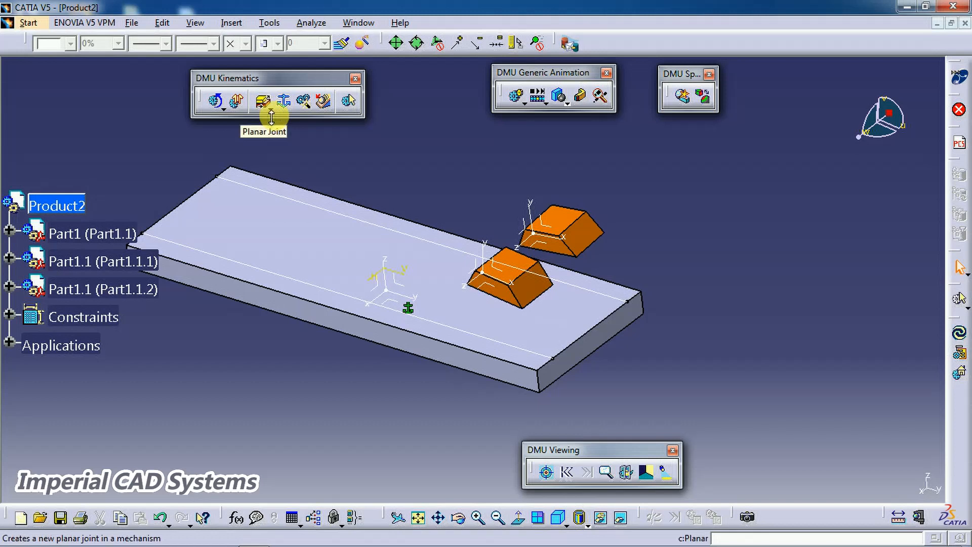
click(272, 117)
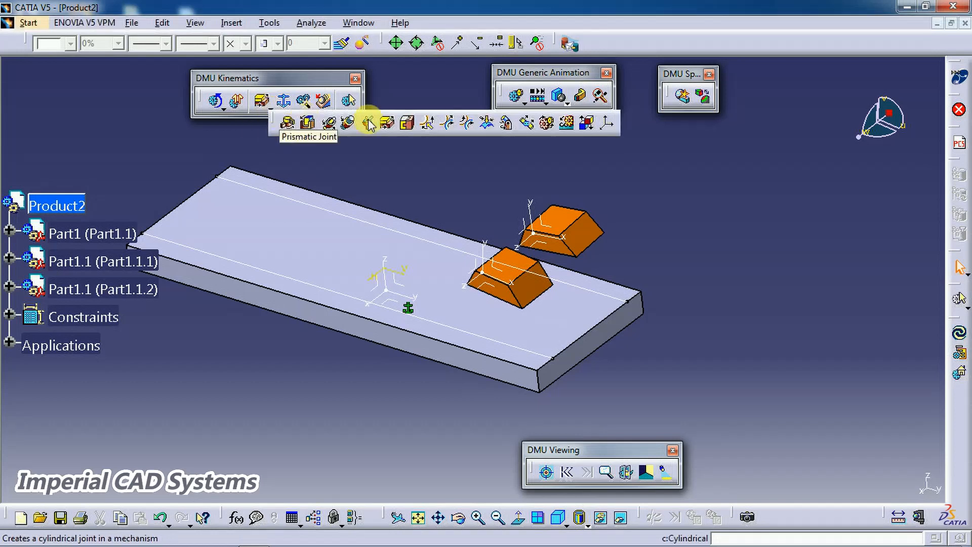
click(588, 126)
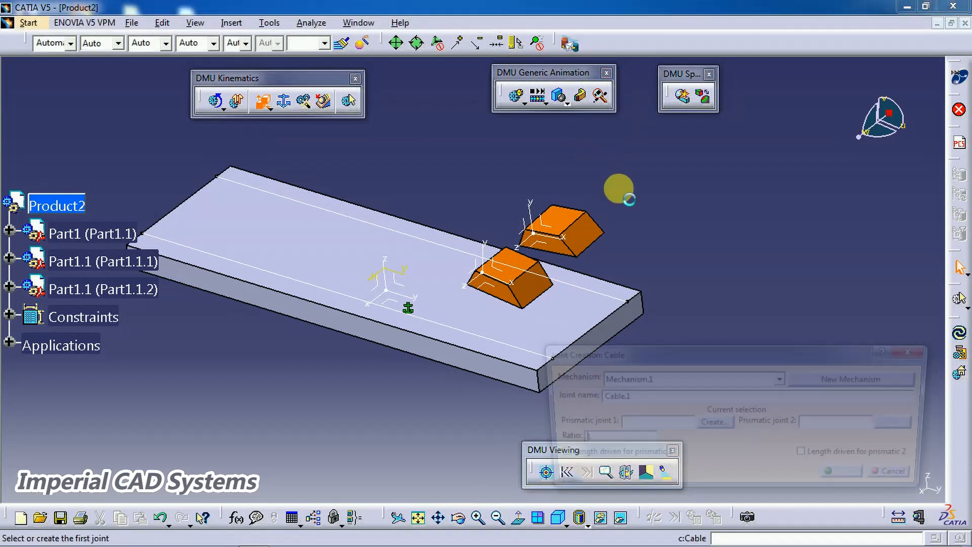
middle_drag(495, 225, 419, 238)
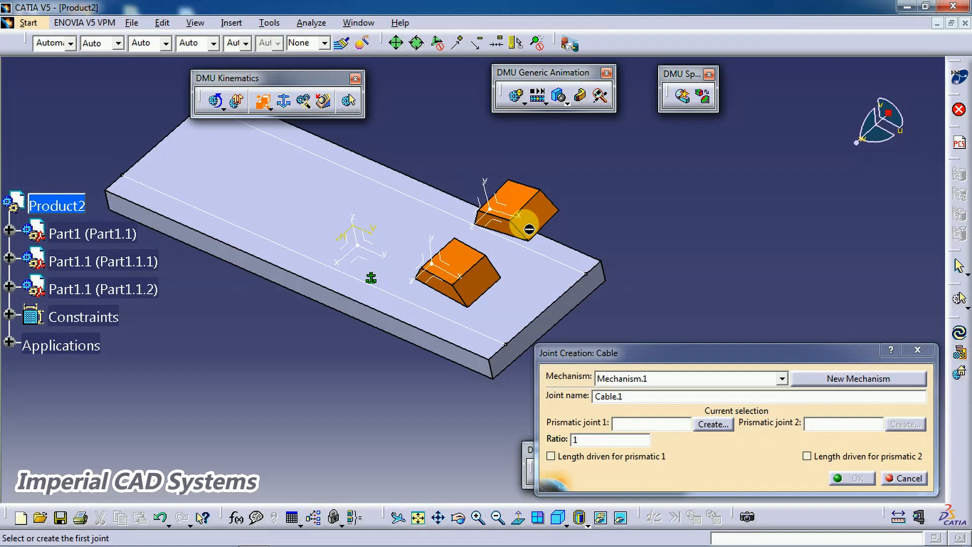
middle_drag(517, 269, 453, 322)
middle_drag(461, 271, 518, 255)
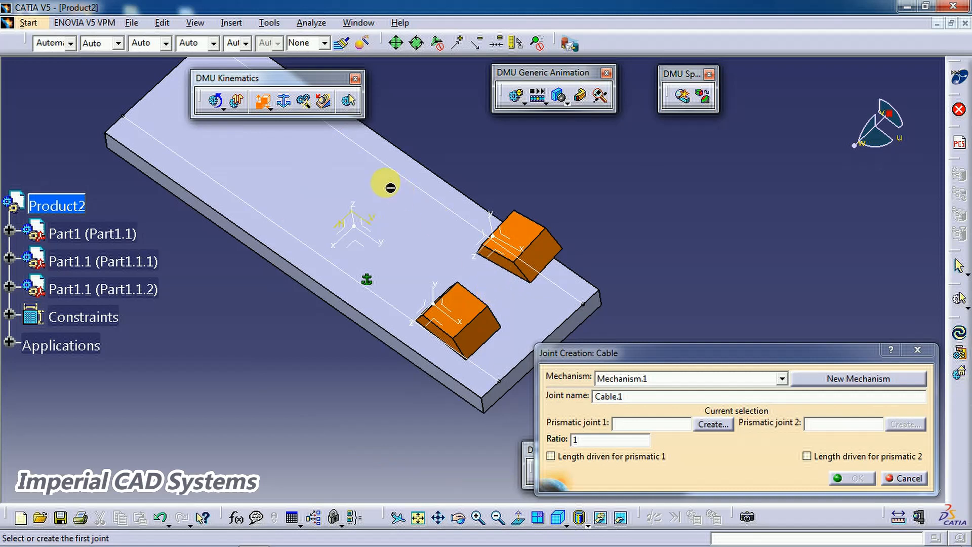
middle_drag(434, 331, 530, 381)
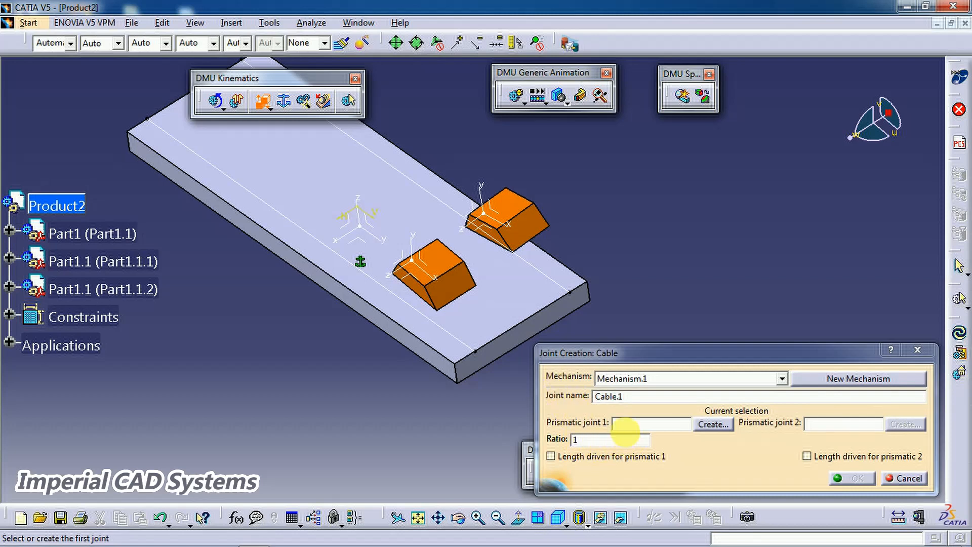
middle_drag(480, 364, 444, 341)
drag(651, 353, 651, 284)
middle_drag(418, 332, 428, 358)
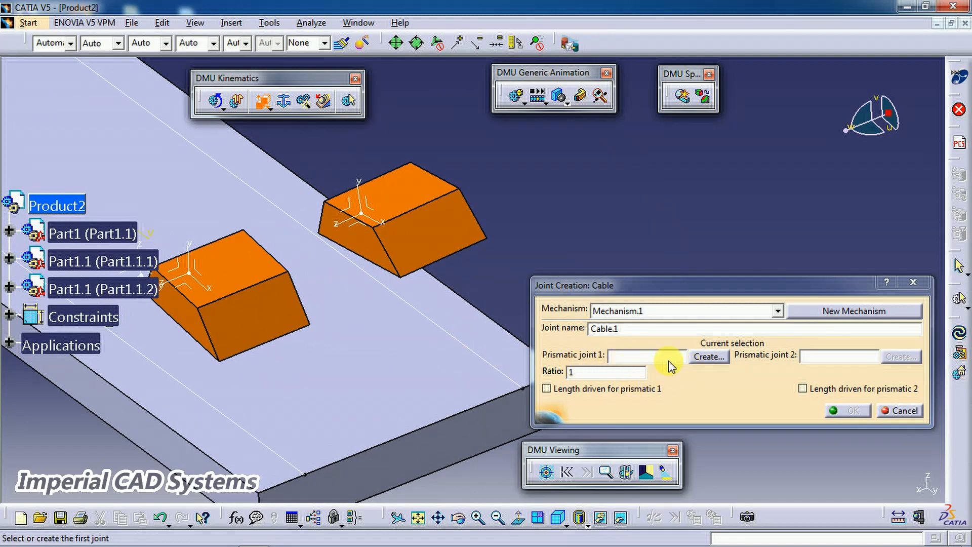
click(721, 359)
middle_drag(373, 332, 341, 314)
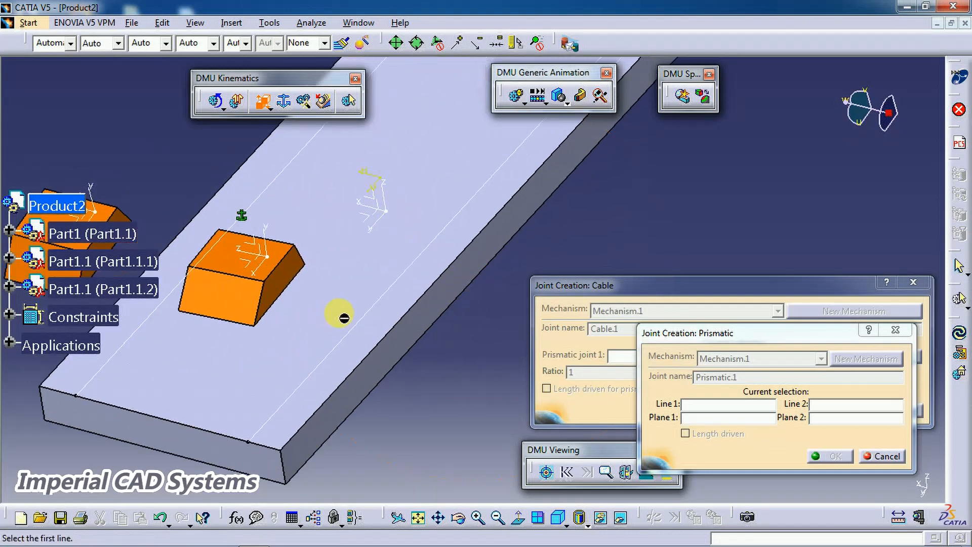
click(336, 347)
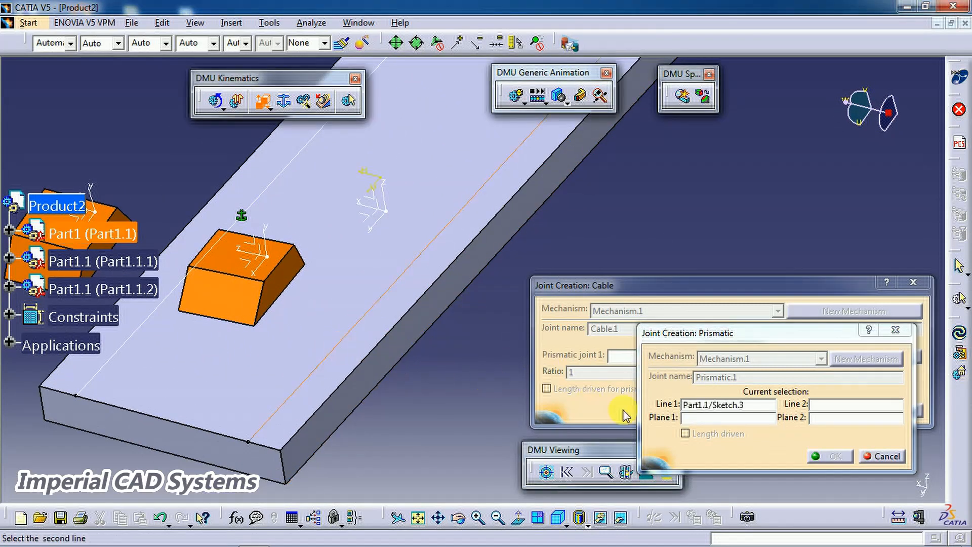
click(291, 301)
Pair the plate's top face with the underside of block Part1.1.1 as planes and create the first prismatic joint
click(730, 417)
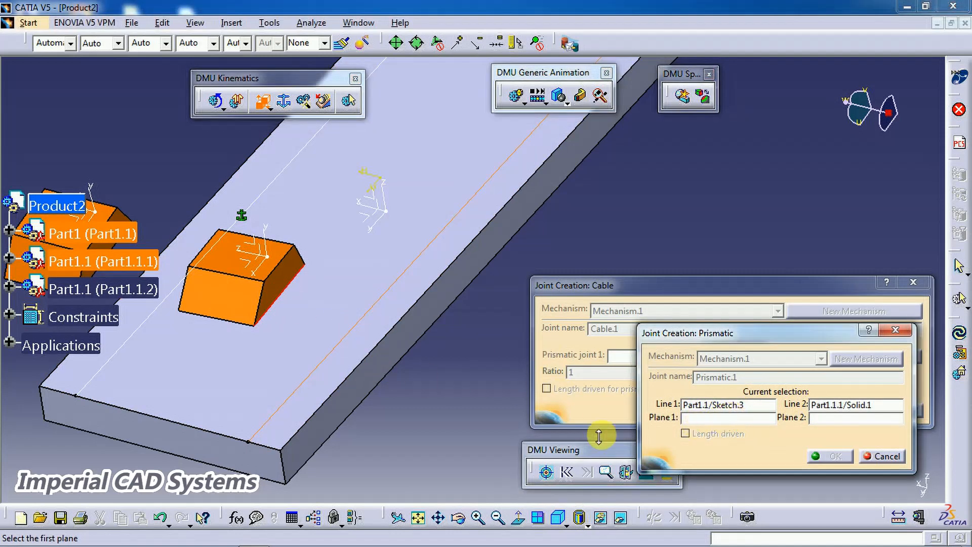
middle_drag(488, 415, 514, 332)
middle_click(359, 363)
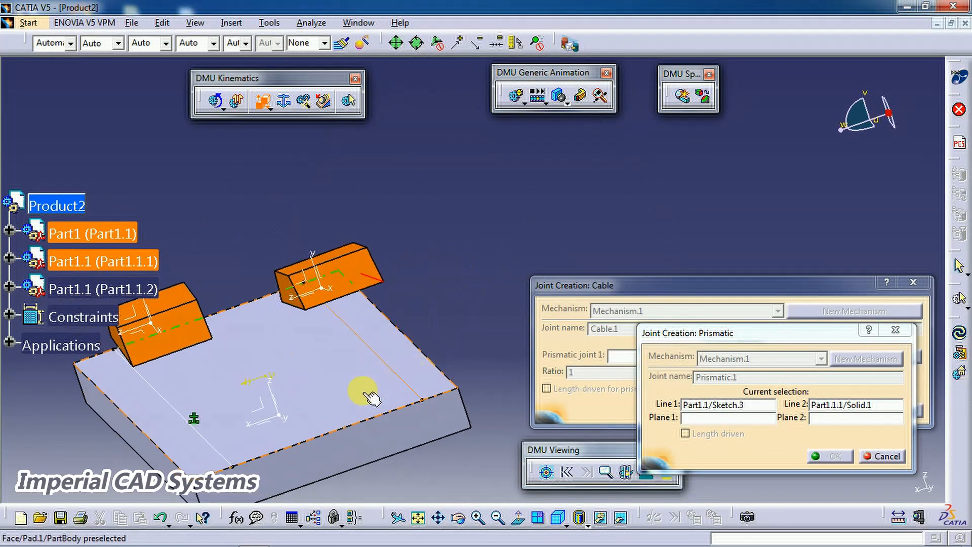
click(368, 396)
middle_drag(445, 449, 414, 364)
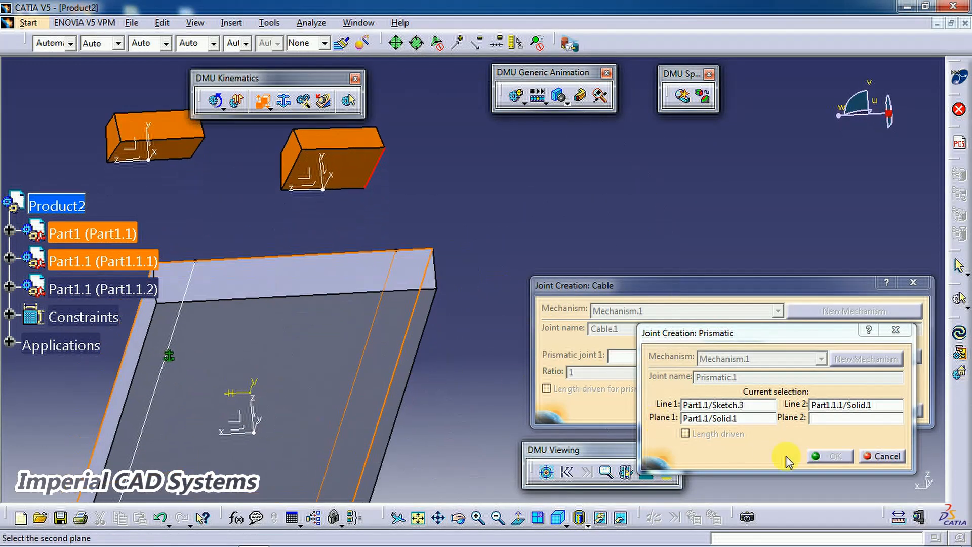
click(350, 171)
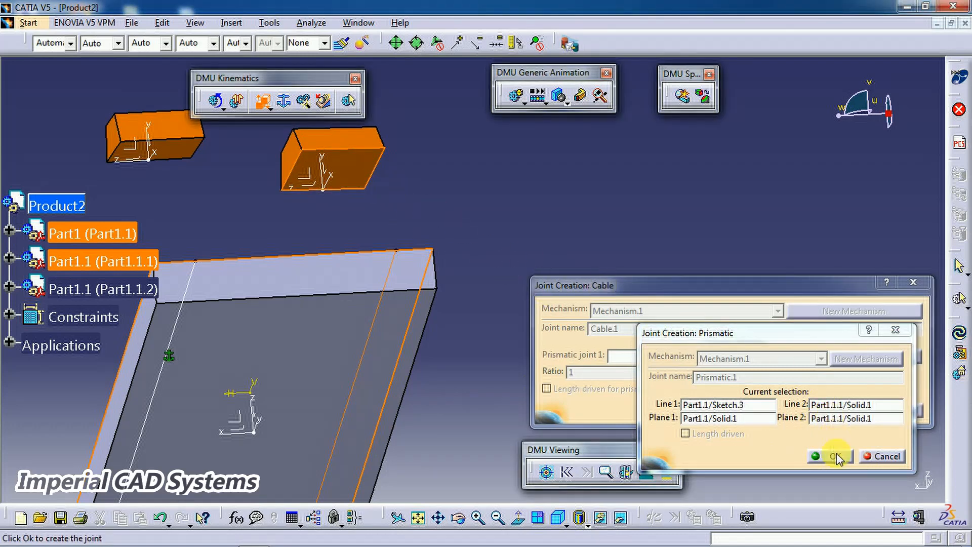
click(834, 458)
Begin the cable's second prismatic joint, pairing the lower outer edge of block Part1.1.2 with the plate's Sketch.2 line
middle_drag(478, 321, 407, 489)
middle_drag(373, 350, 523, 309)
mouse_move(476, 356)
middle_down()
mouse_move(474, 332)
mouse_move(491, 341)
mouse_move(466, 369)
mouse_move(488, 390)
mouse_move(465, 383)
mouse_move(455, 362)
mouse_move(486, 364)
middle_up()
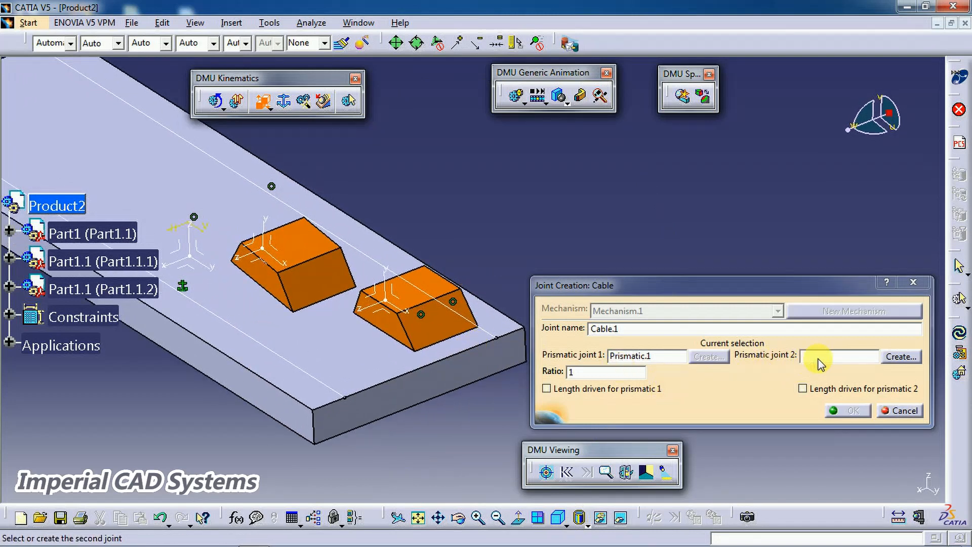
click(890, 357)
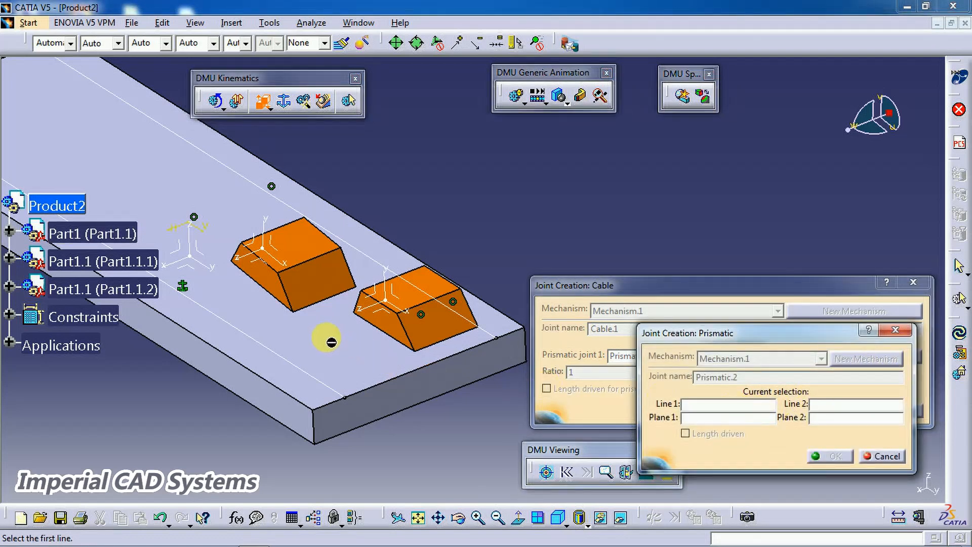
click(279, 300)
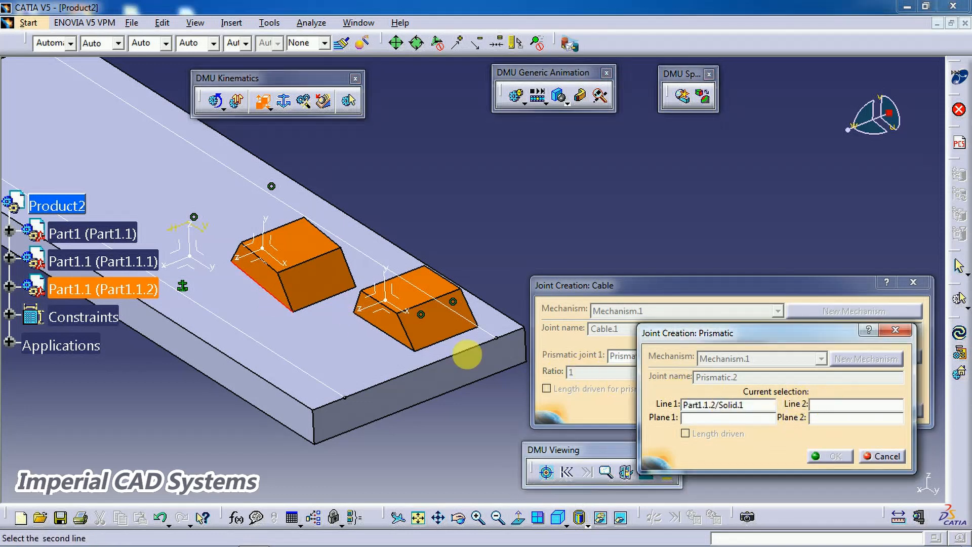
click(299, 372)
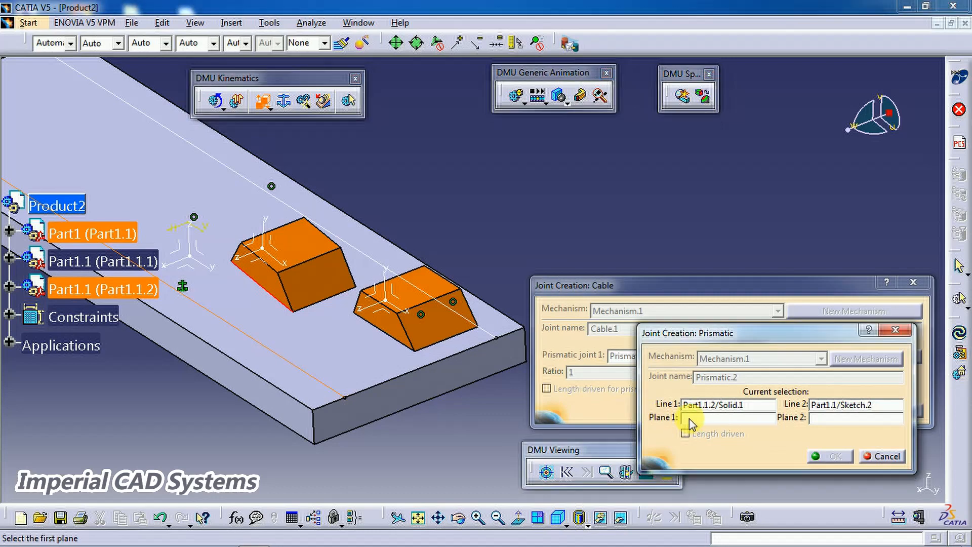
Pair the plate's top face with the underside of block Part1.1.2 as planes and create the second prismatic joint
click(381, 415)
middle_drag(382, 415, 290, 269)
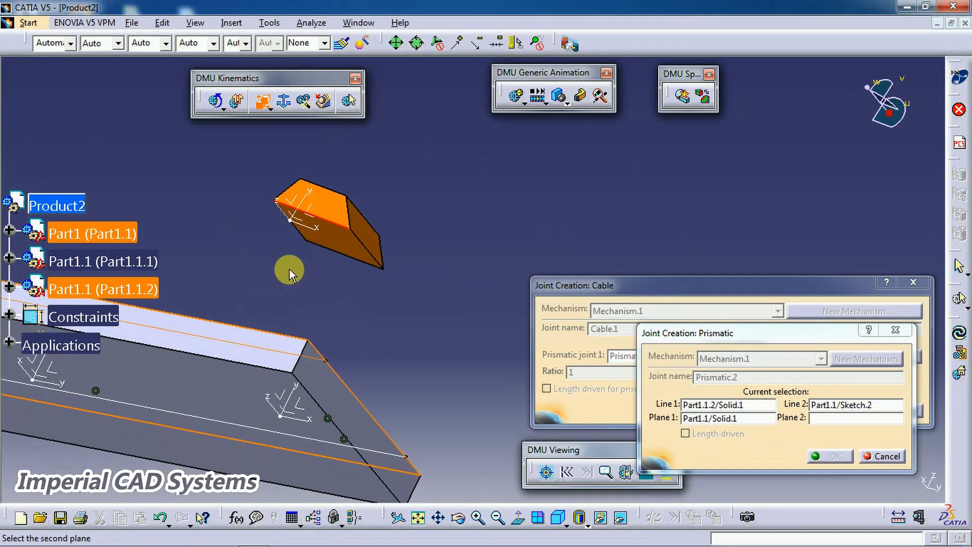
click(339, 244)
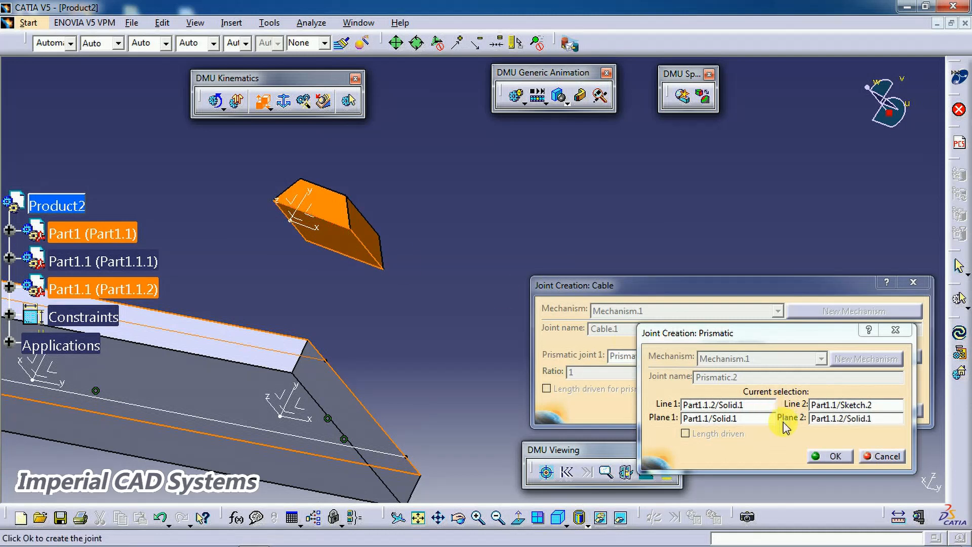
click(830, 456)
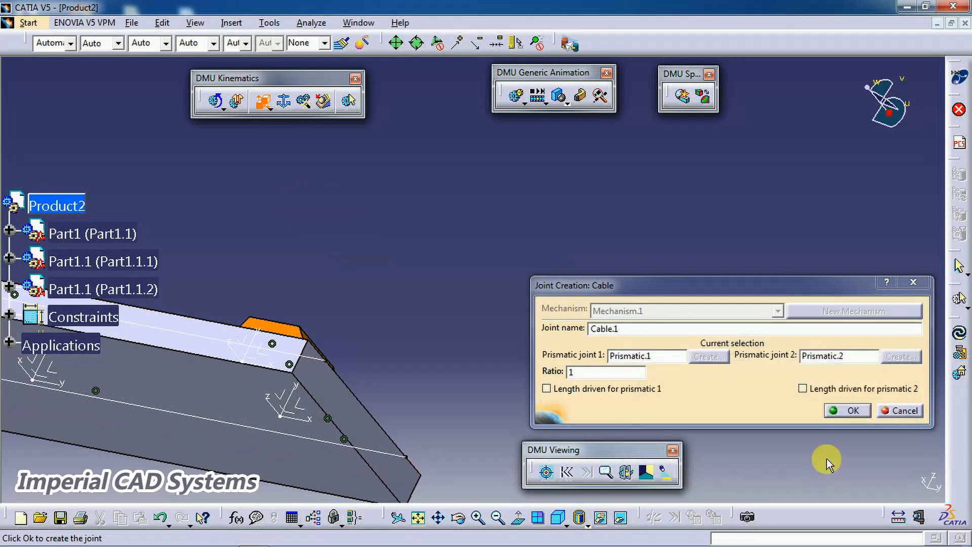
Set the cable joint's ratio to 2
middle_drag(306, 297, 337, 406)
mouse_move(397, 396)
middle_down()
mouse_move(342, 440)
mouse_move(383, 404)
middle_up()
right_click(383, 404)
click(468, 359)
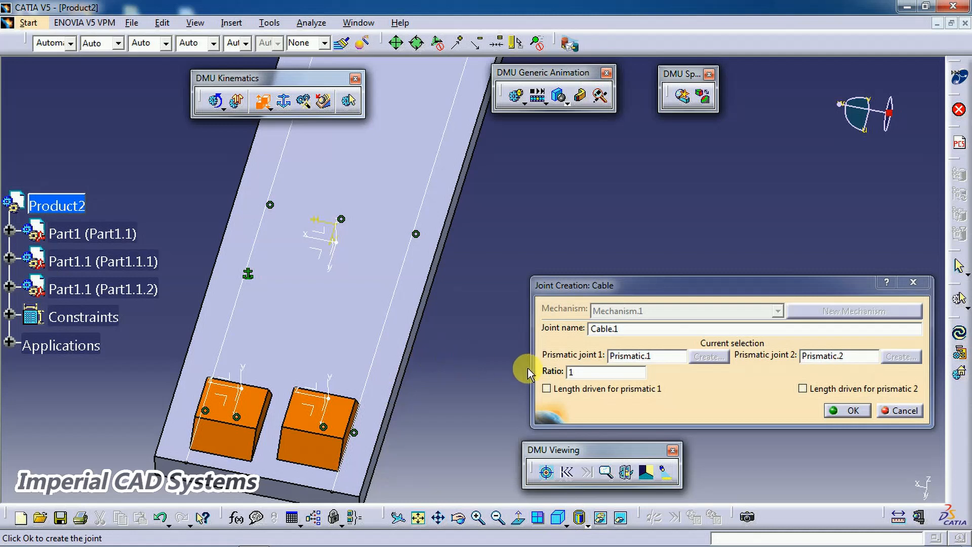
middle_drag(425, 429, 402, 365)
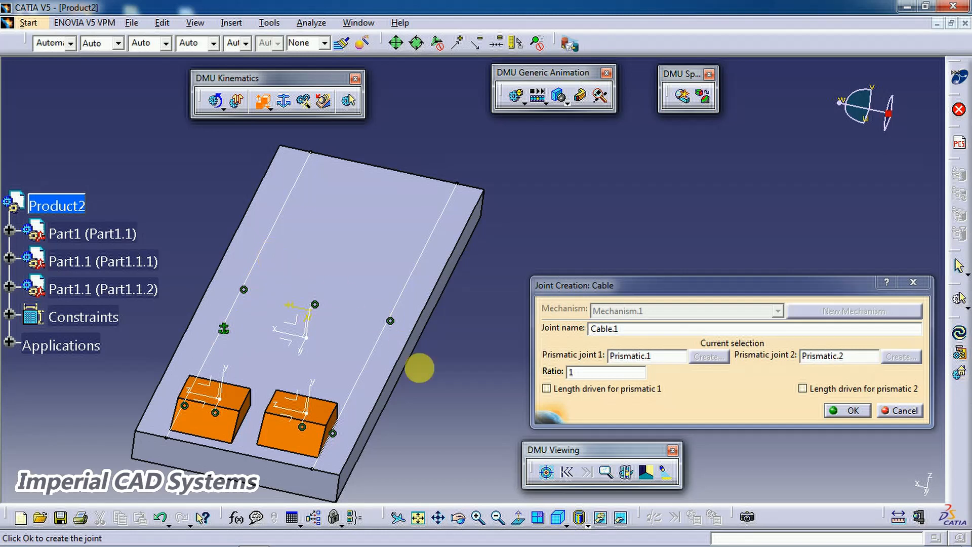
middle_drag(419, 451, 525, 366)
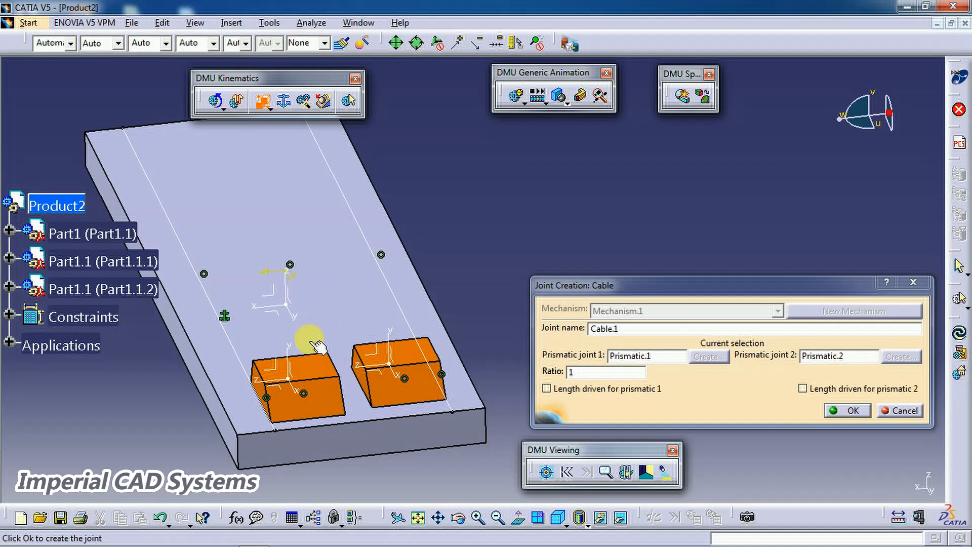
double_click(574, 371)
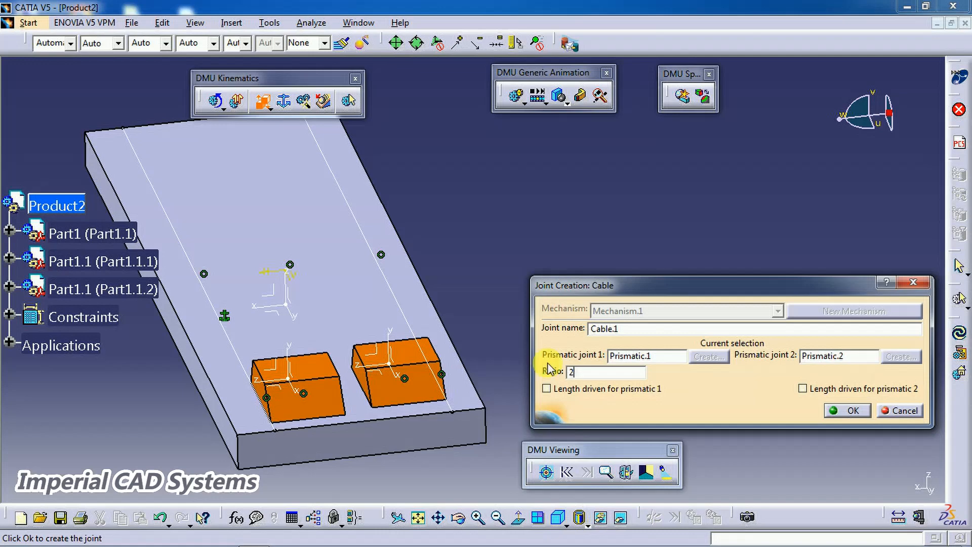
Make the cable joint length driven for prismatic 1, create it, and dismiss the information message
middle_drag(347, 428, 485, 372)
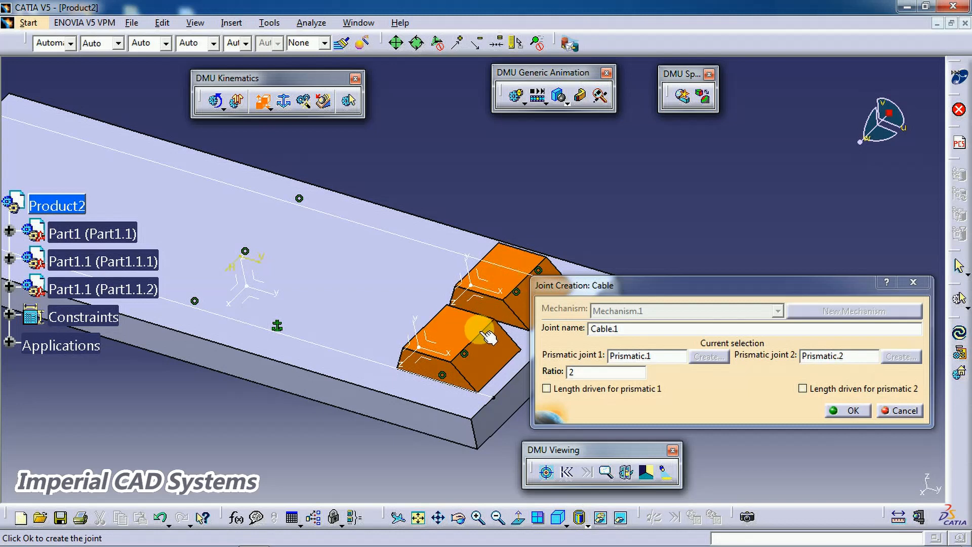
middle_drag(405, 397, 353, 368)
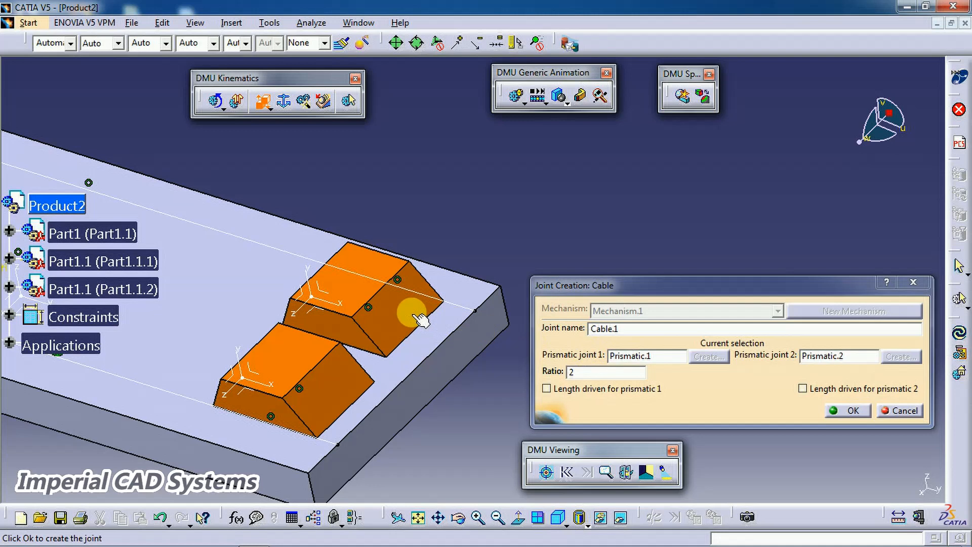
click(559, 392)
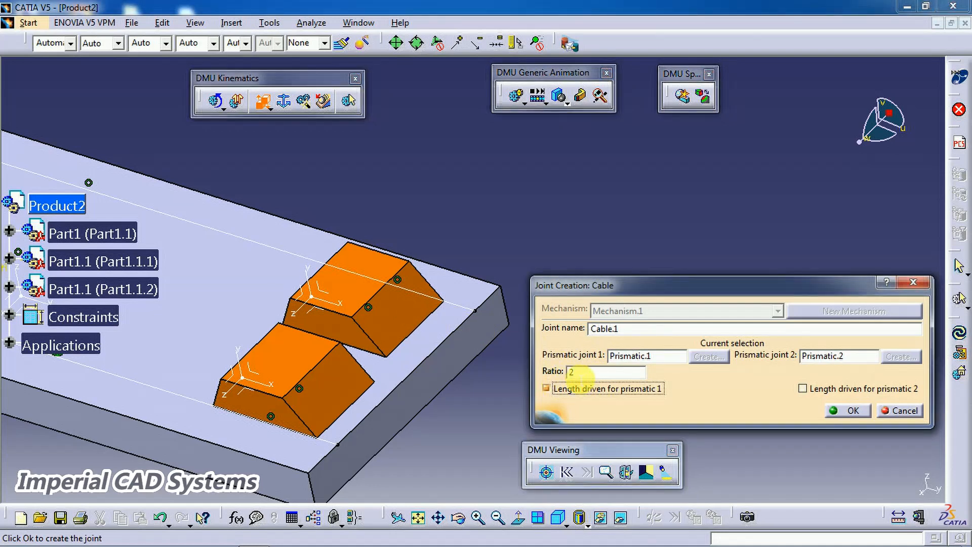
middle_drag(454, 415, 435, 438)
click(852, 407)
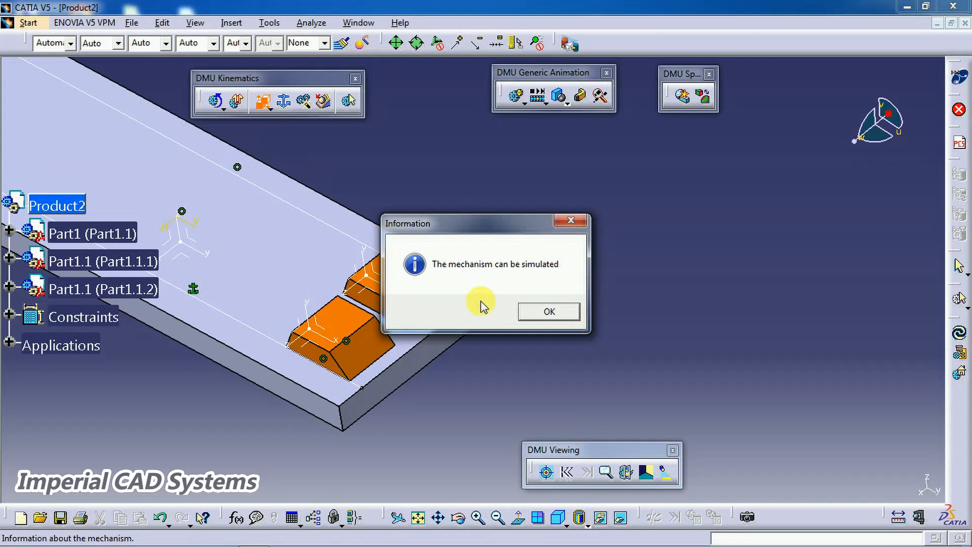
click(538, 312)
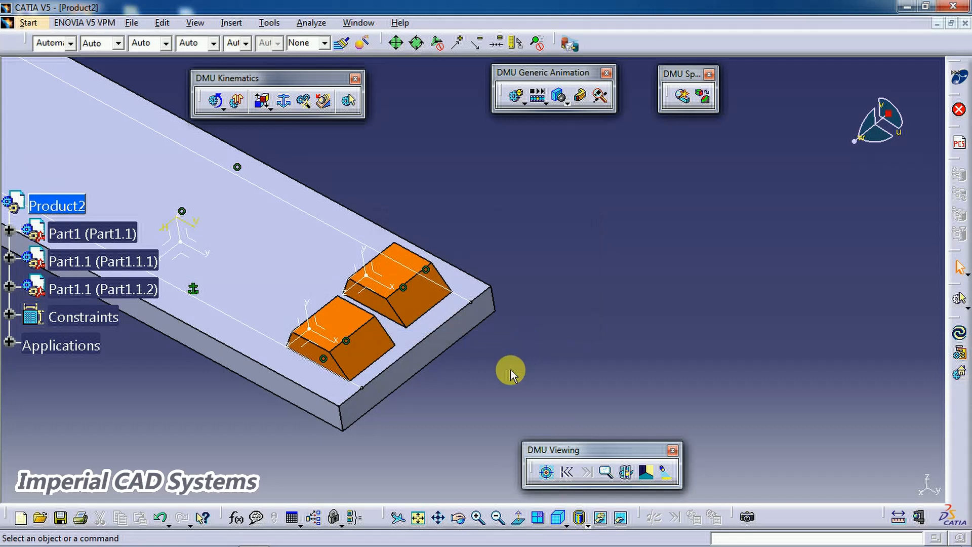
Start a new simulation using Mechanism.1 as the simulation object
middle_drag(530, 155, 562, 148)
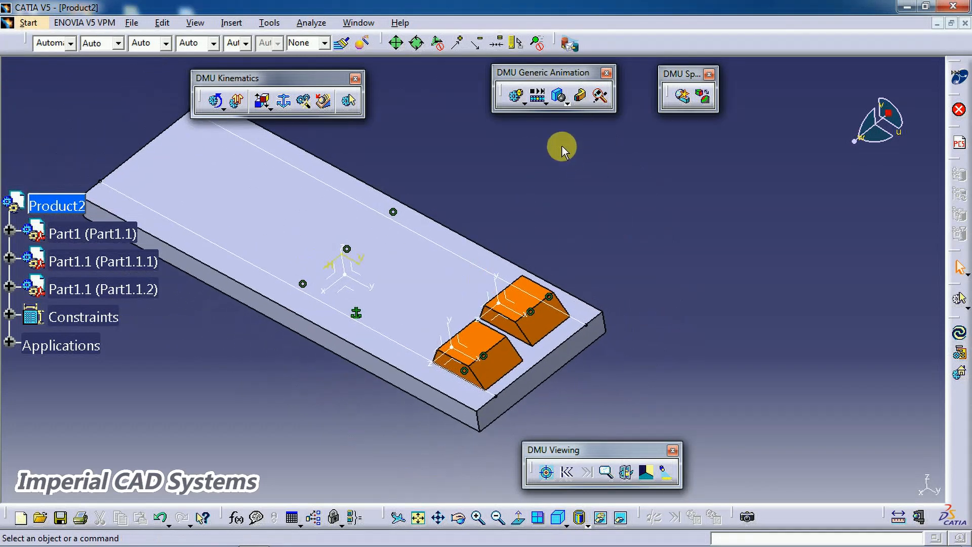
click(516, 98)
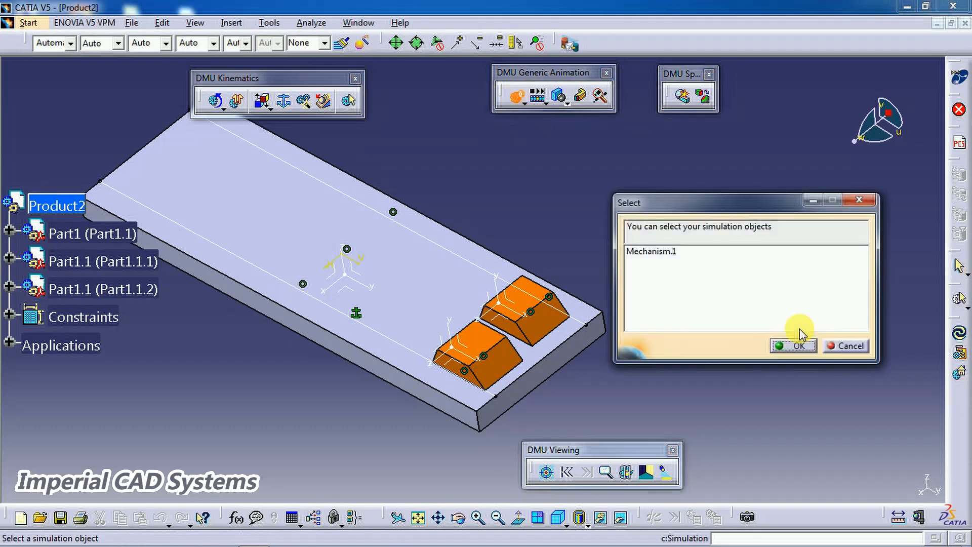
click(672, 253)
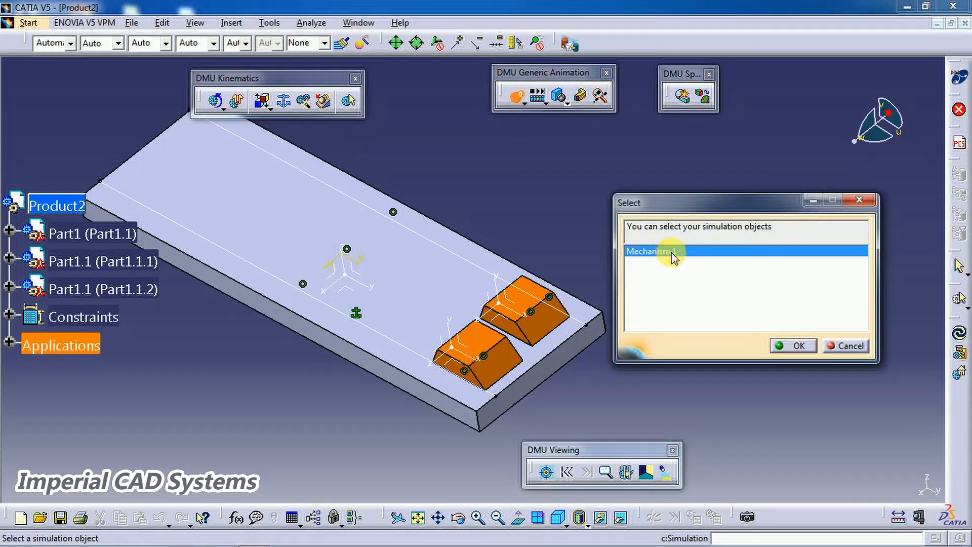
click(797, 347)
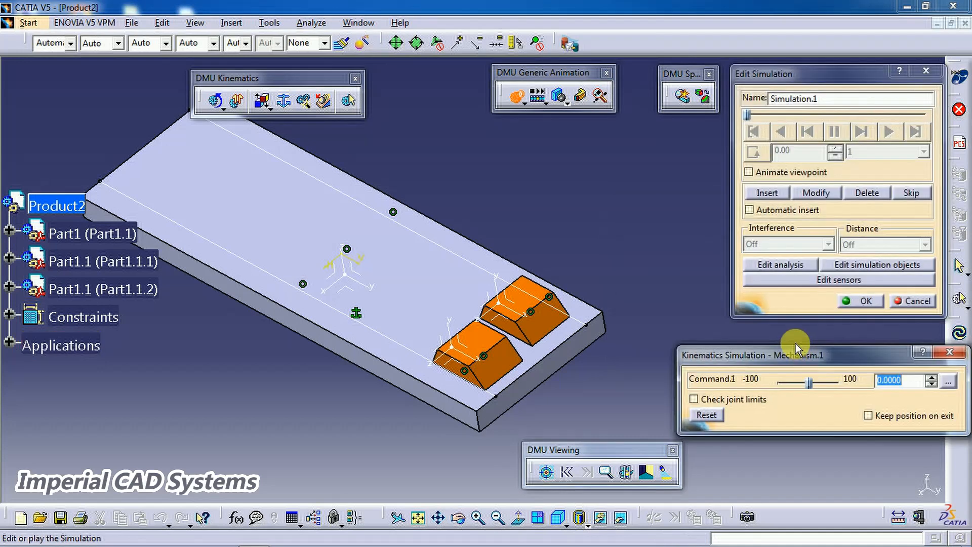
Raise the upper limit of Command.1's range to 250 and move the command to 250
drag(809, 383, 842, 388)
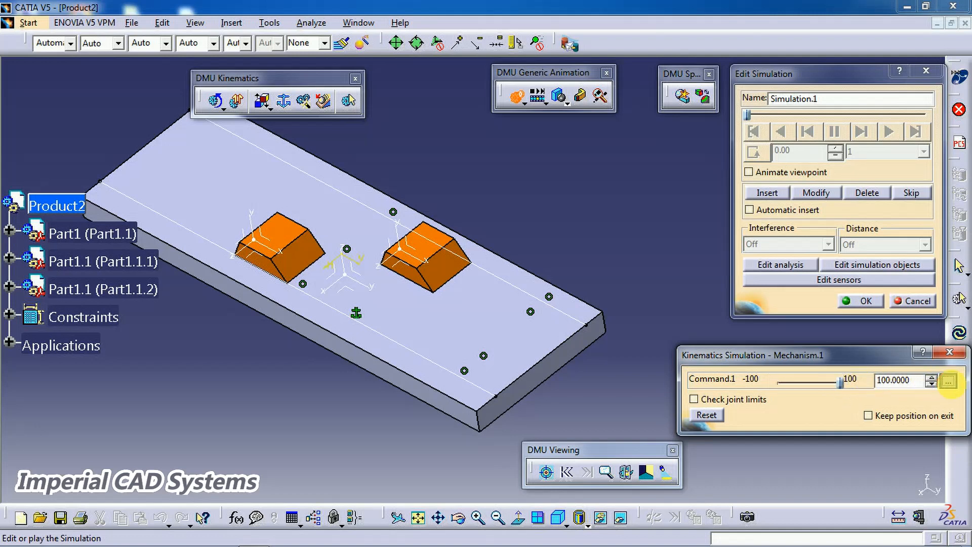
click(948, 381)
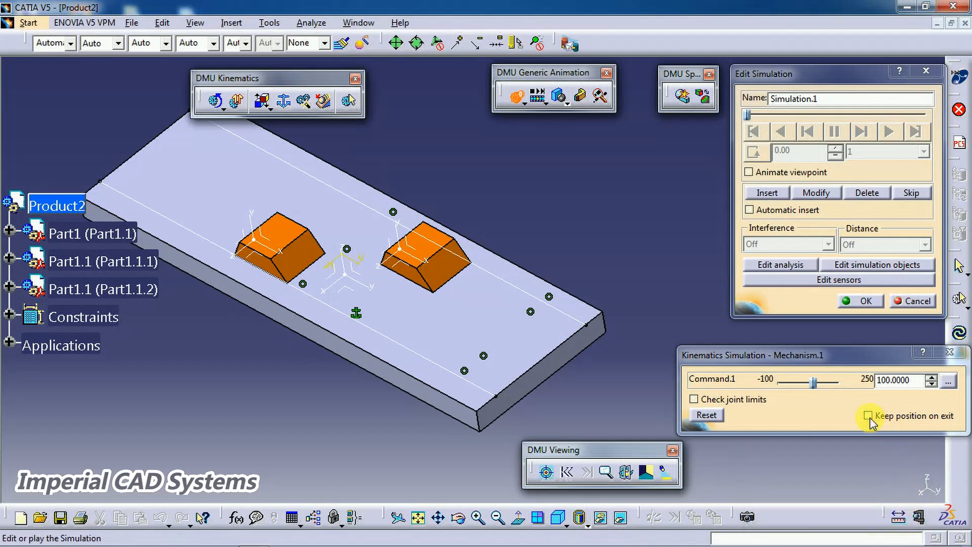
drag(819, 386, 797, 385)
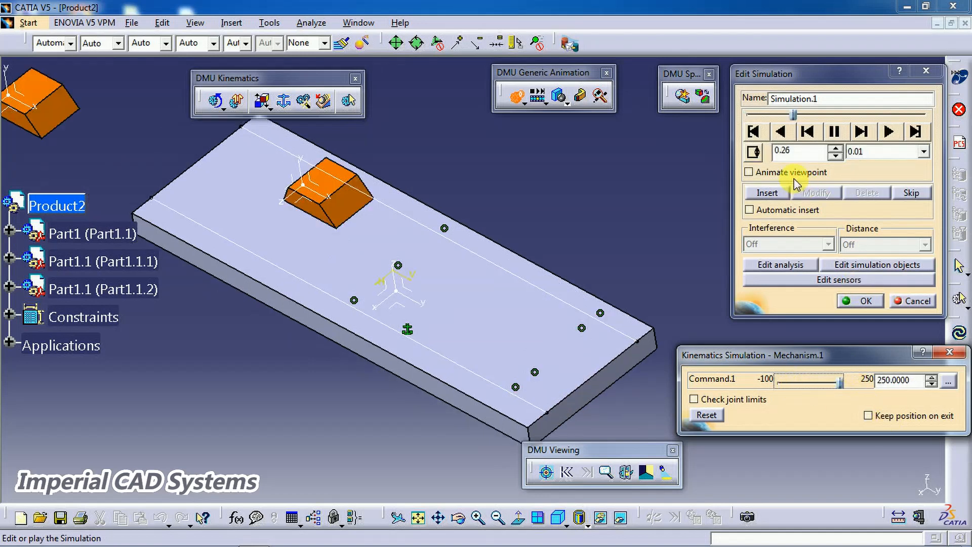
Insert the current block positions as a simulation shot and play it forward with an interpolation step of 0.01
click(776, 196)
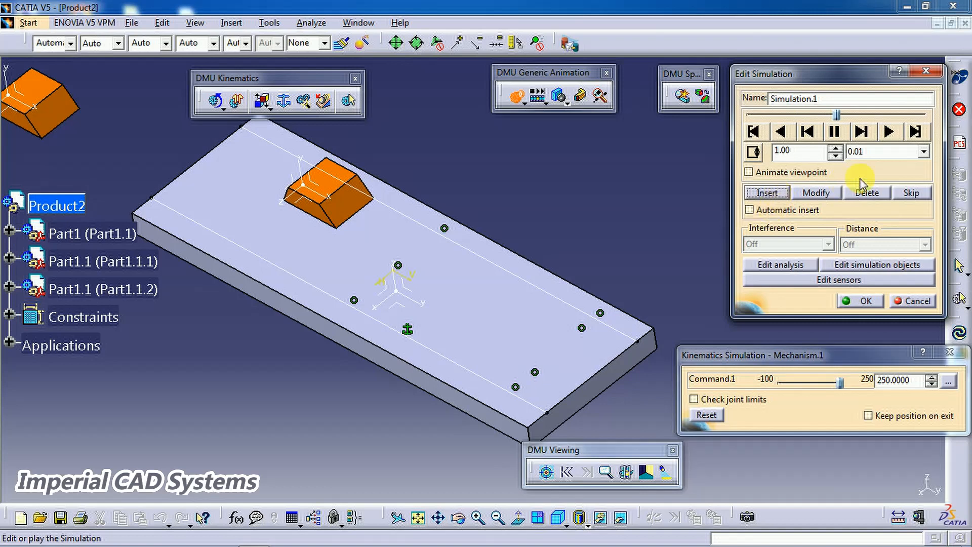
click(924, 152)
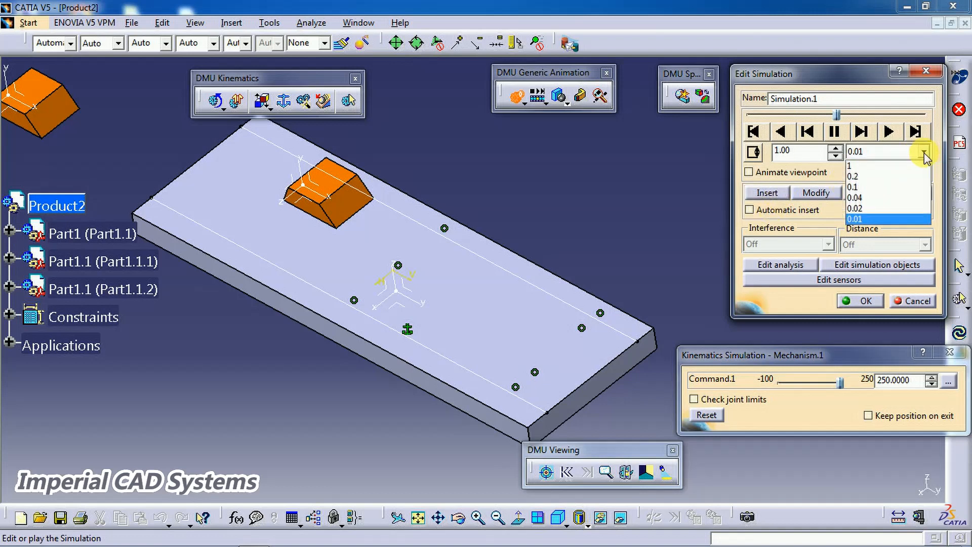
click(906, 220)
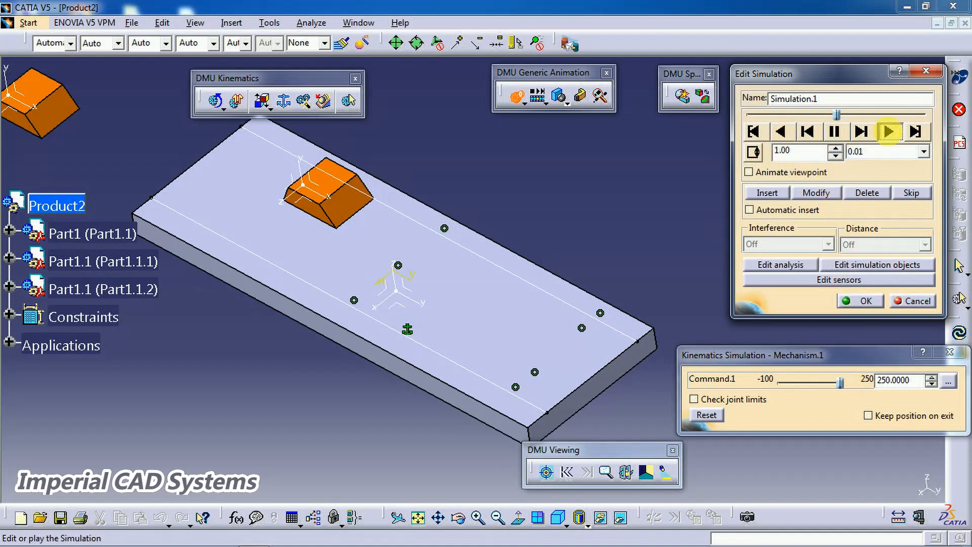
click(889, 132)
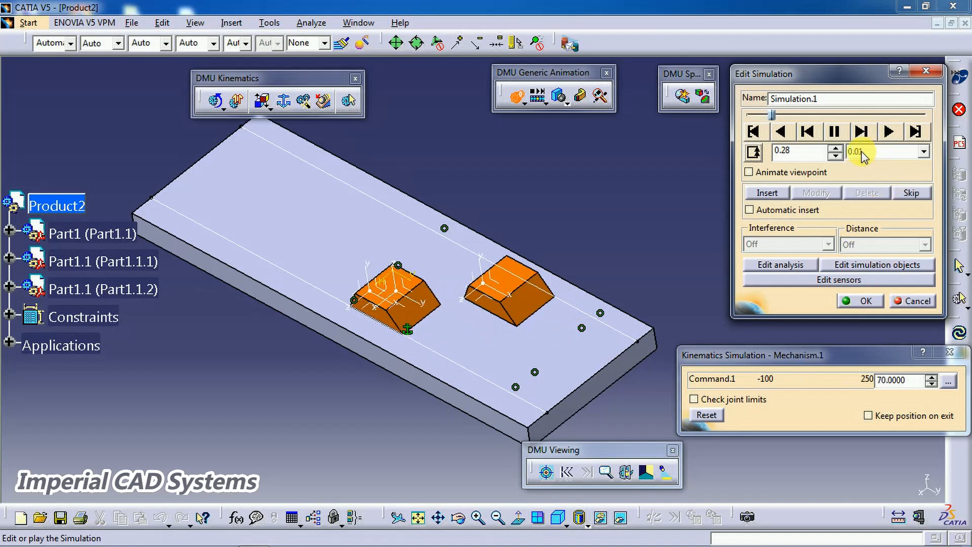
Try the running playback at an interpolation step of 0.1, return it to 0.01, and accept the simulation
click(922, 152)
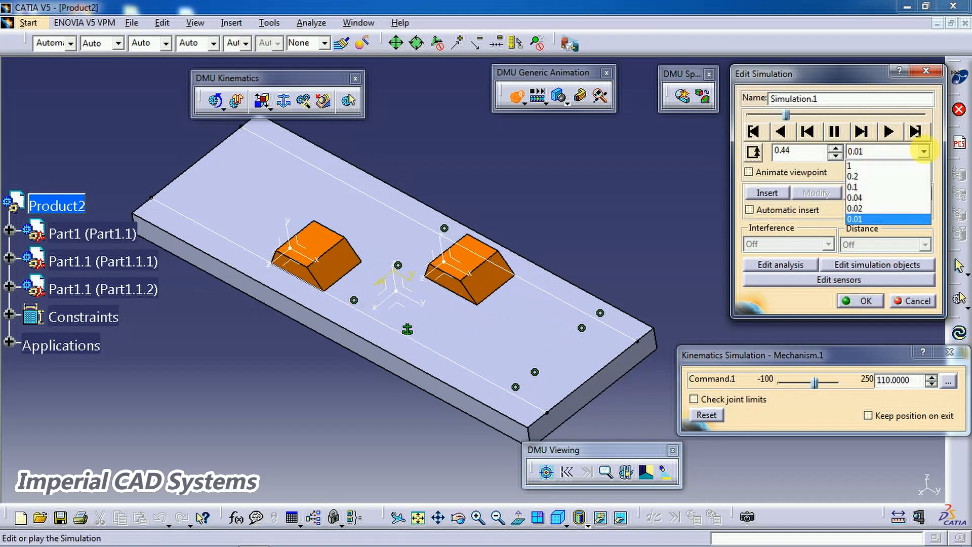
click(877, 188)
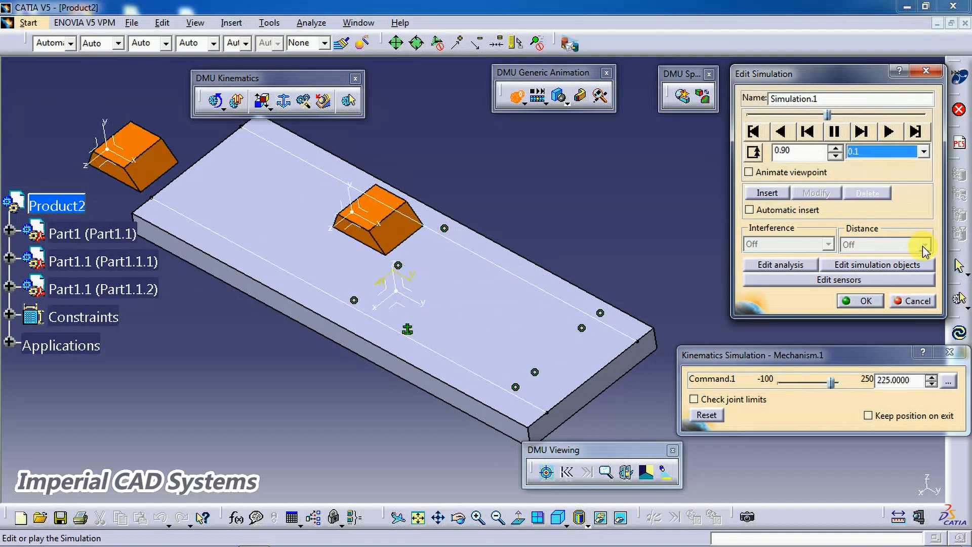
click(924, 152)
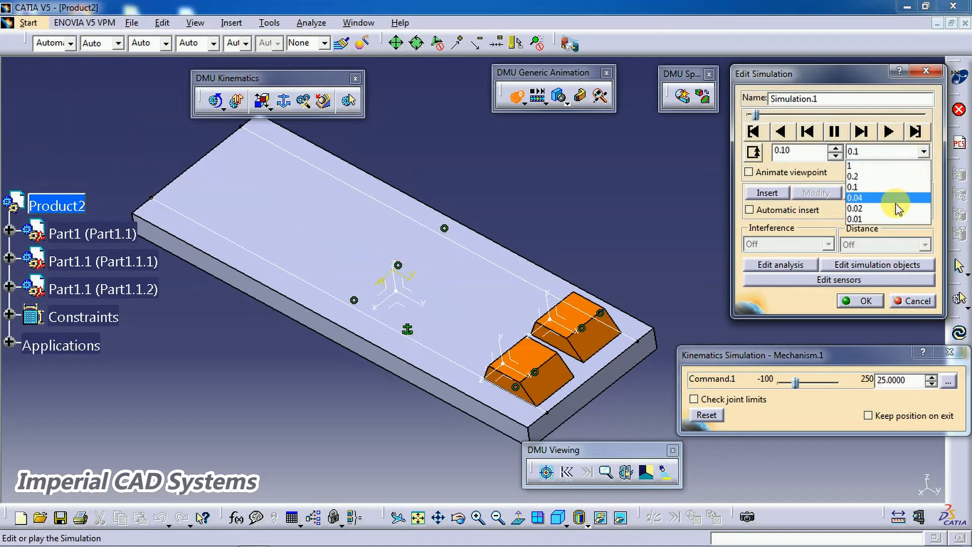
click(895, 218)
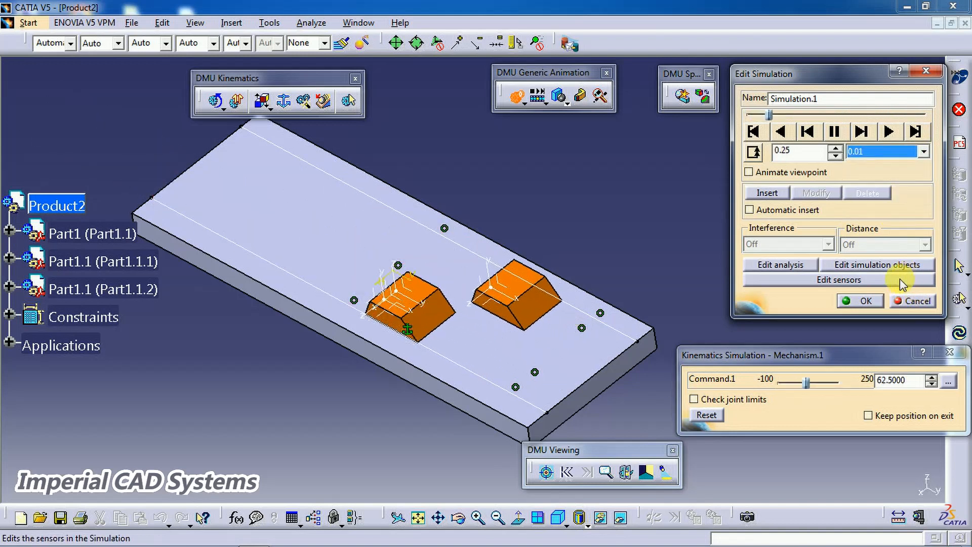
click(865, 301)
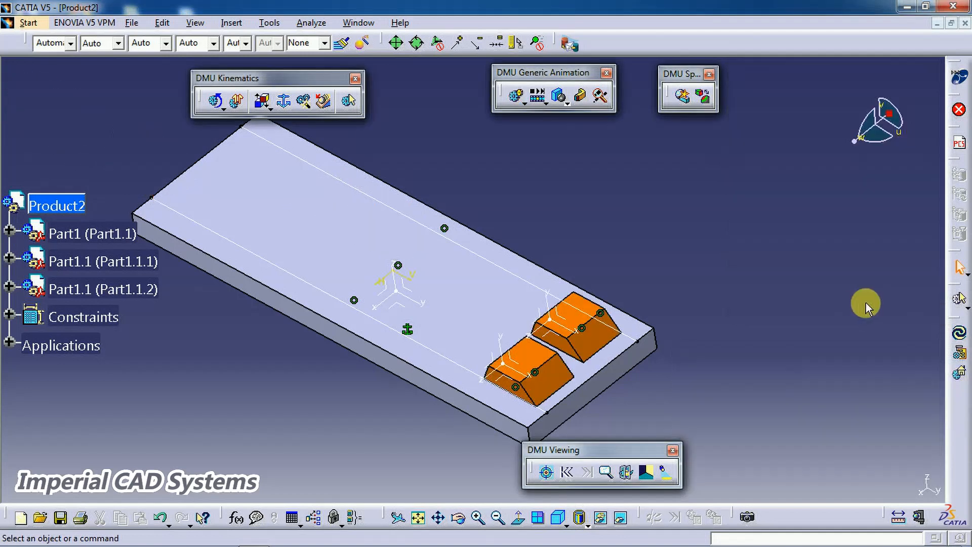
Expand the Mechanisms and Simulation branches under Applications and open Simulation.1 for editing
click(9, 342)
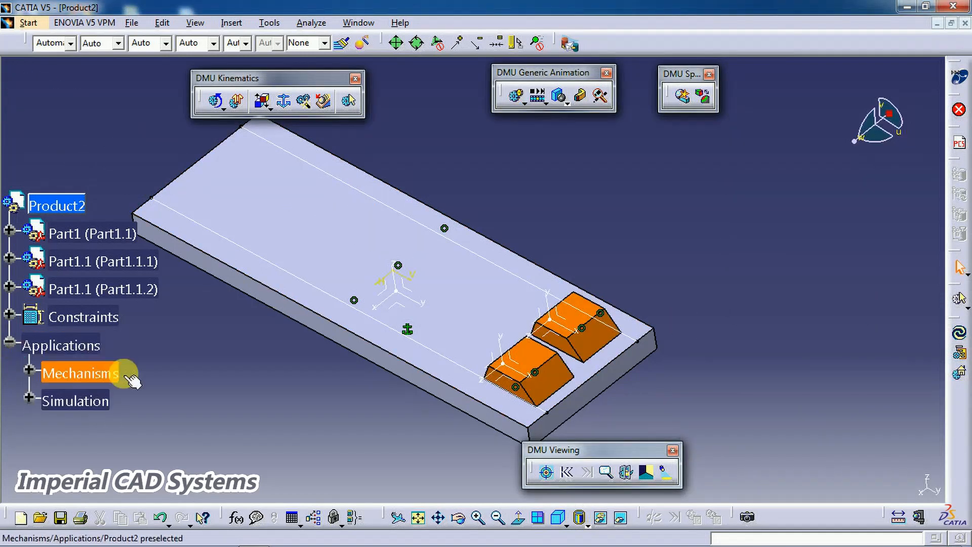
scroll(106, 368, down, 2)
click(29, 326)
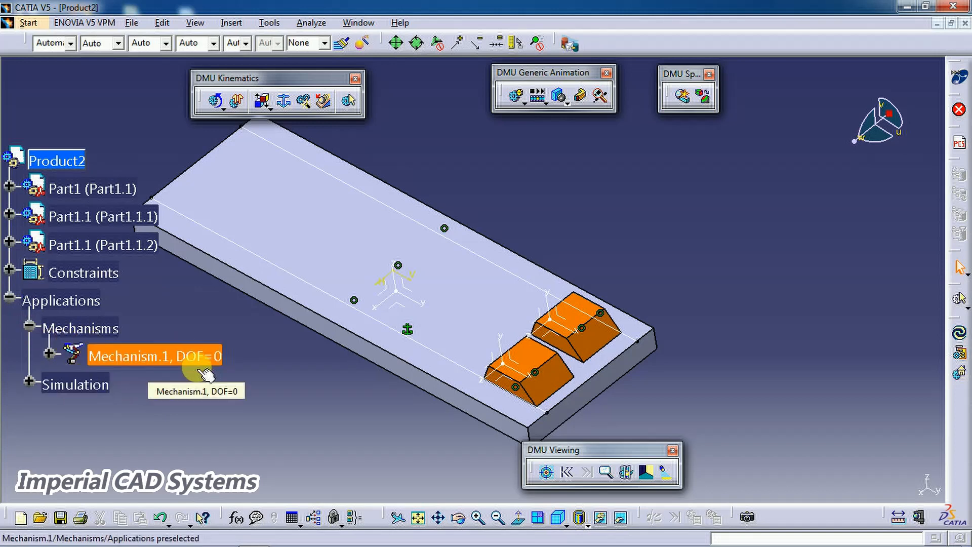
scroll(205, 375, down, 2)
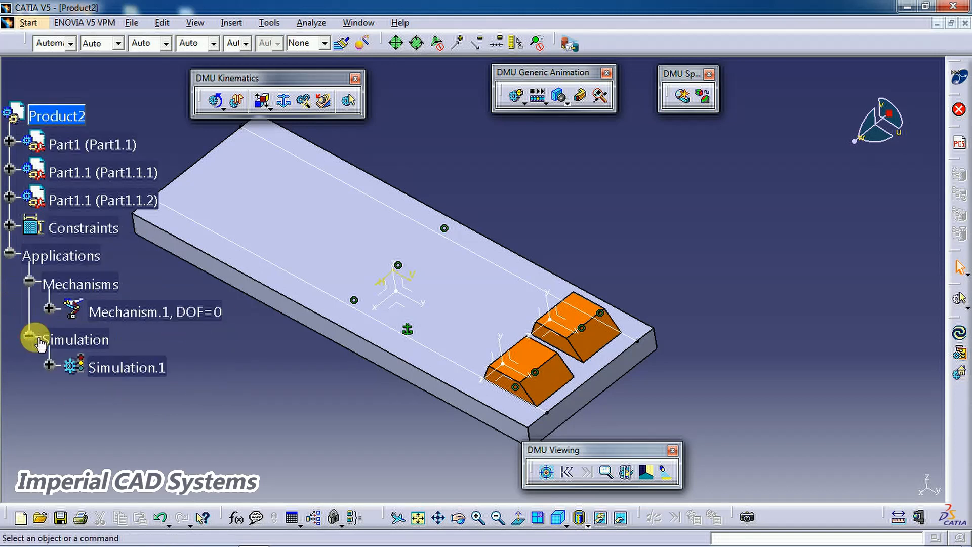
click(49, 364)
double_click(129, 367)
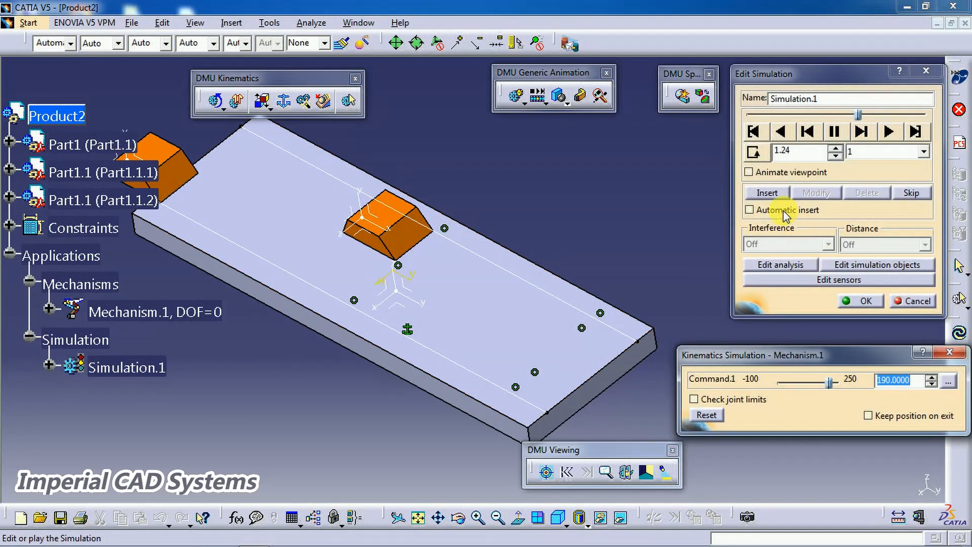
Play the simulation backward to its start and set the interpolation step to 0.01
click(781, 132)
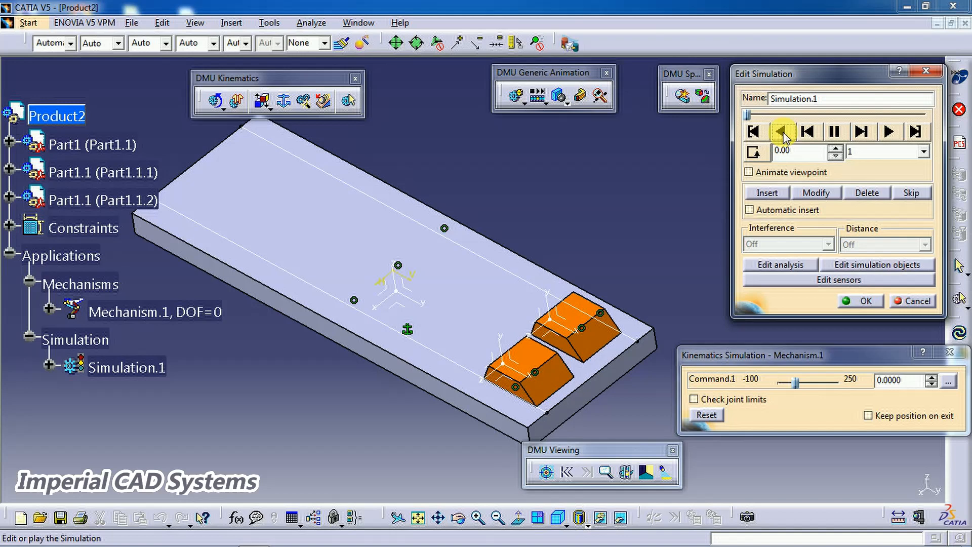
click(924, 151)
click(889, 221)
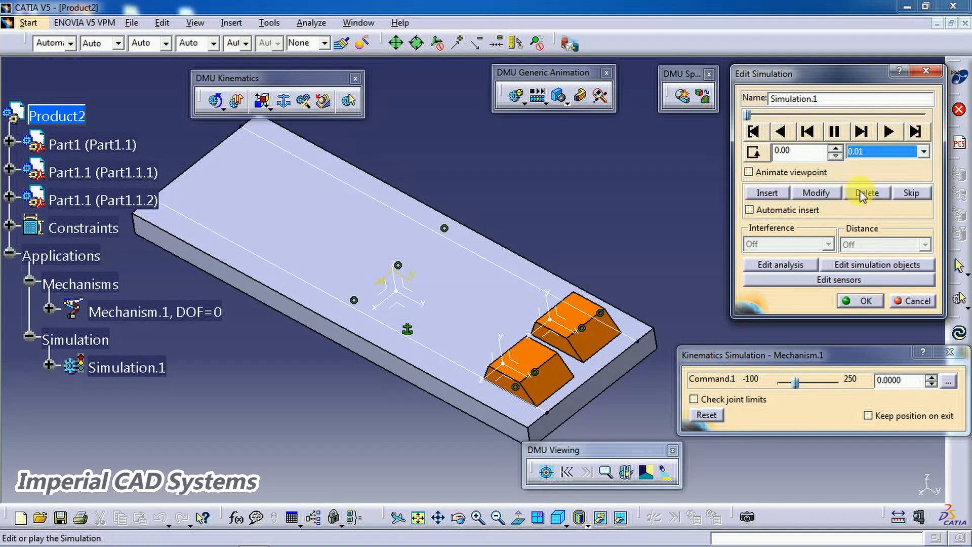
Set the simulation time to 1 and accept the simulation
click(835, 148)
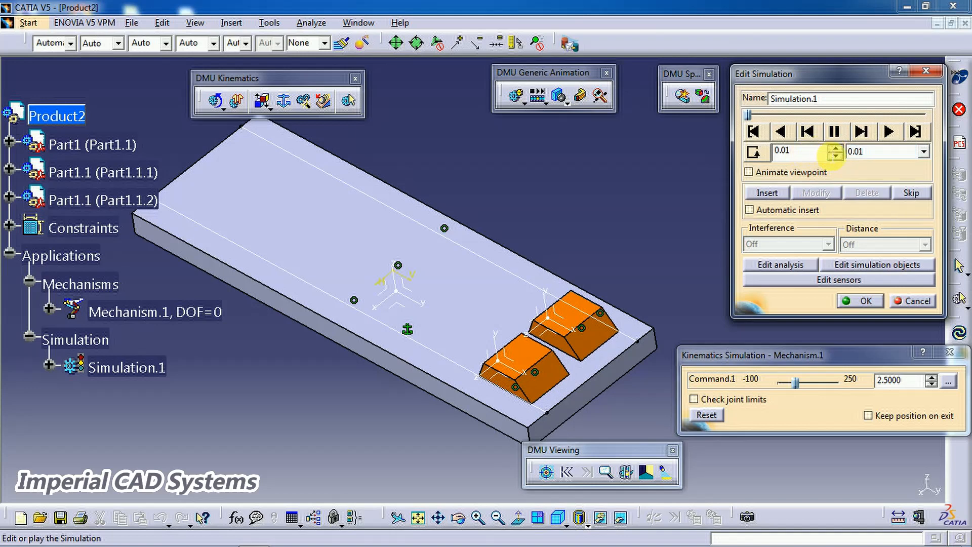
click(835, 155)
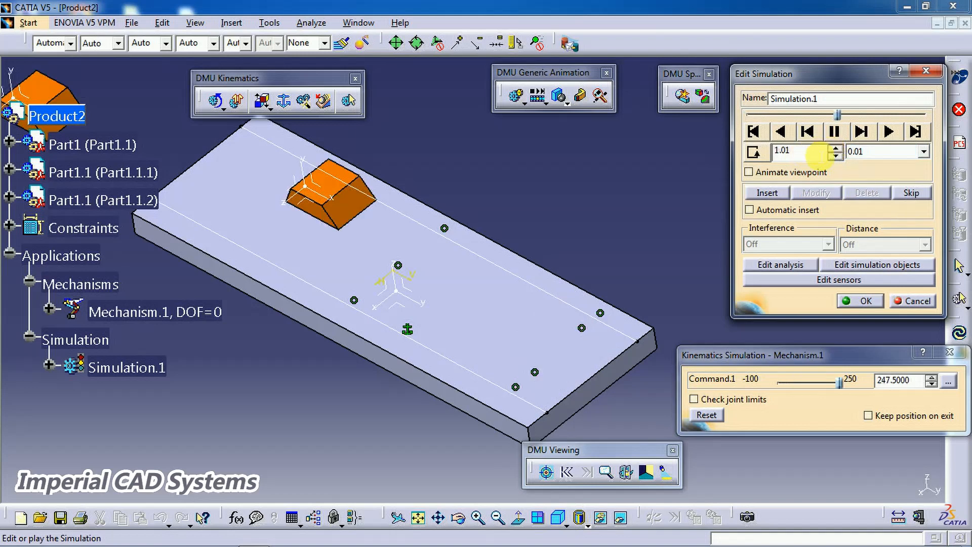
drag(819, 156, 749, 152)
text(1)
key(Return)
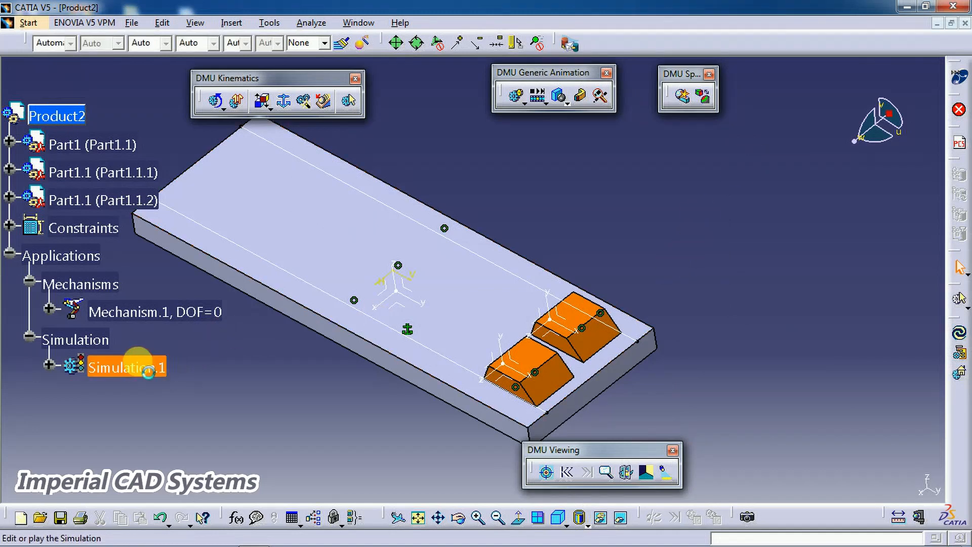
Reopen Simulation.1, set its interpolation step to 0.01, and play it backward
double_click(129, 366)
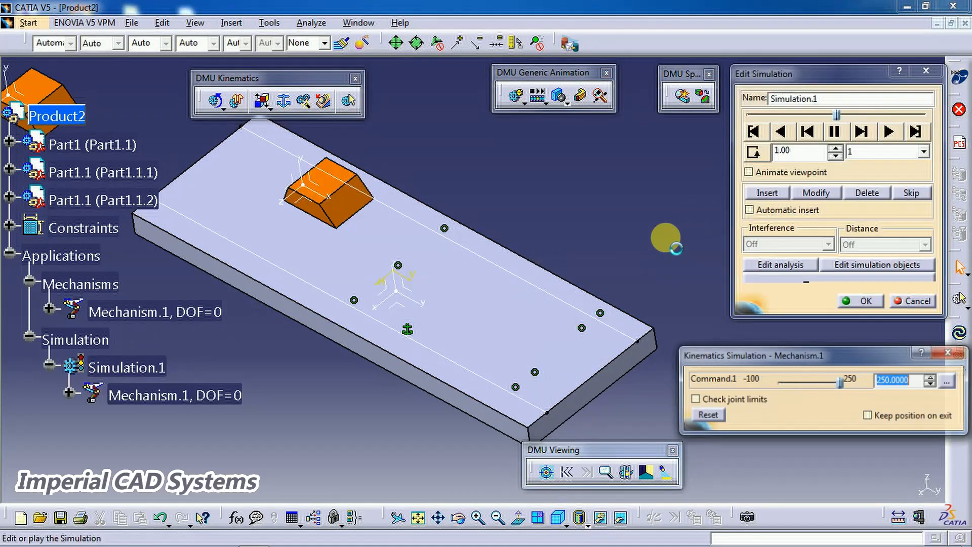
click(923, 151)
click(896, 220)
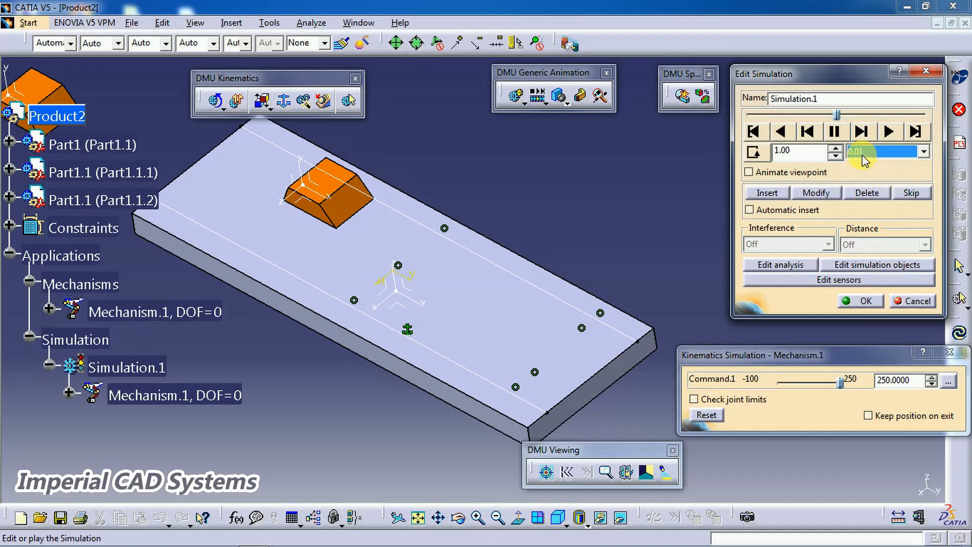
click(781, 132)
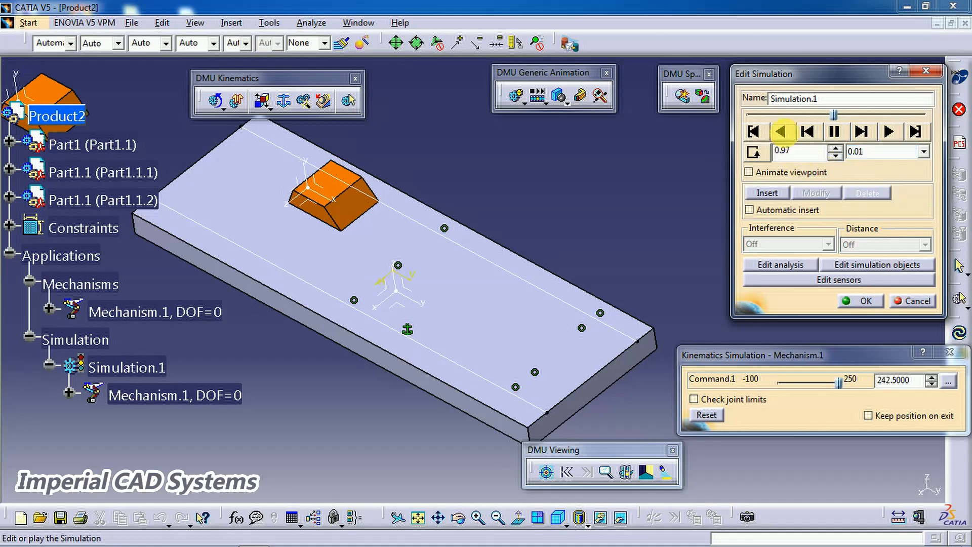